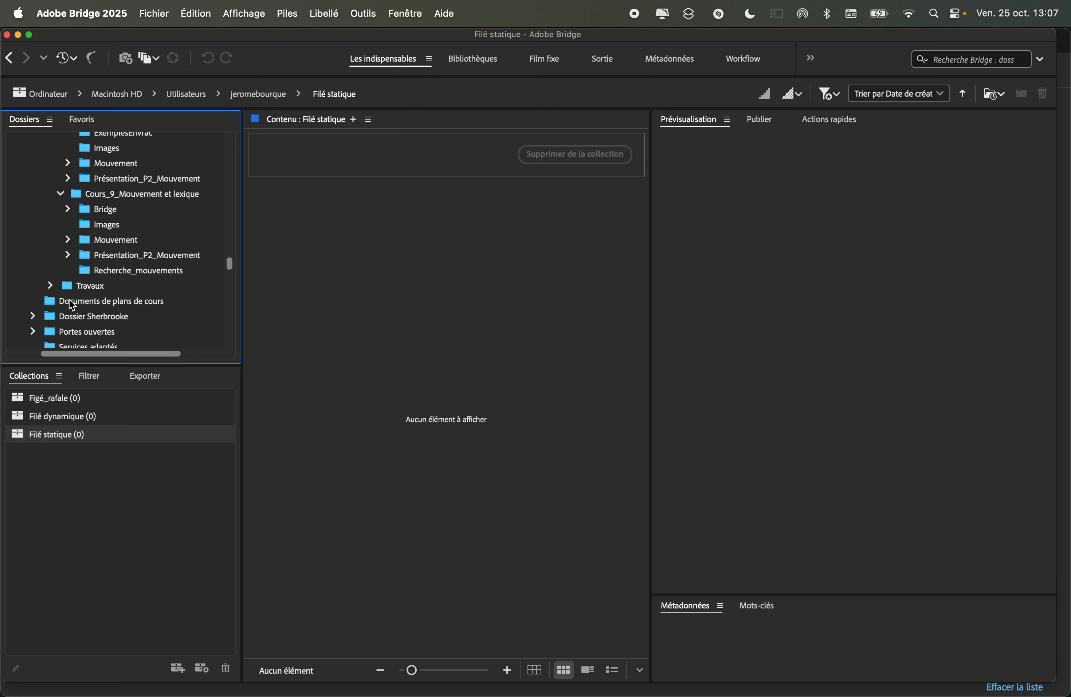
# Open the Recherche_mouvements folder and browse through its motion photography thumbnails.
pyautogui.click(92, 277)
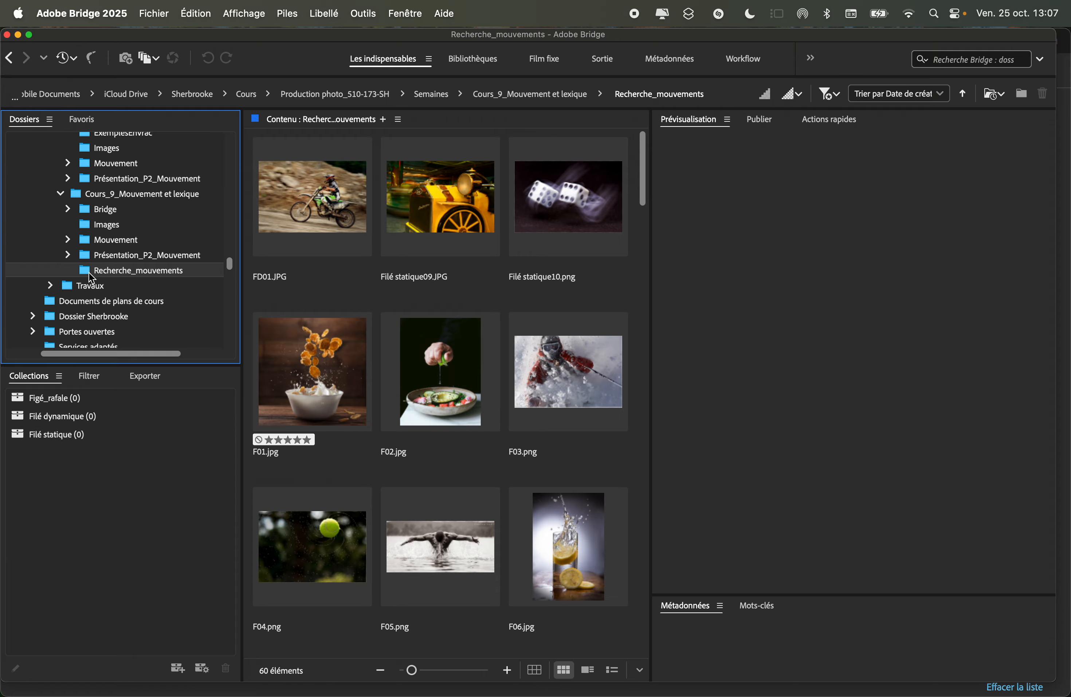
pyautogui.scroll(-15, 336, 304)
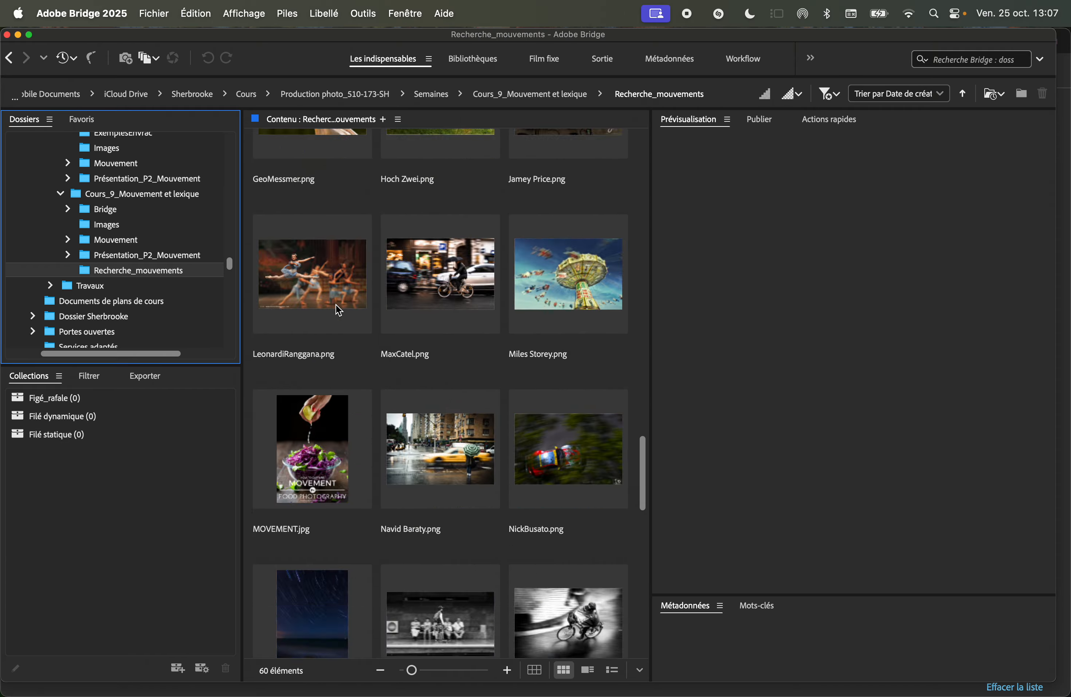
pyautogui.scroll(-5, 337, 306)
pyautogui.scroll(3, 337, 305)
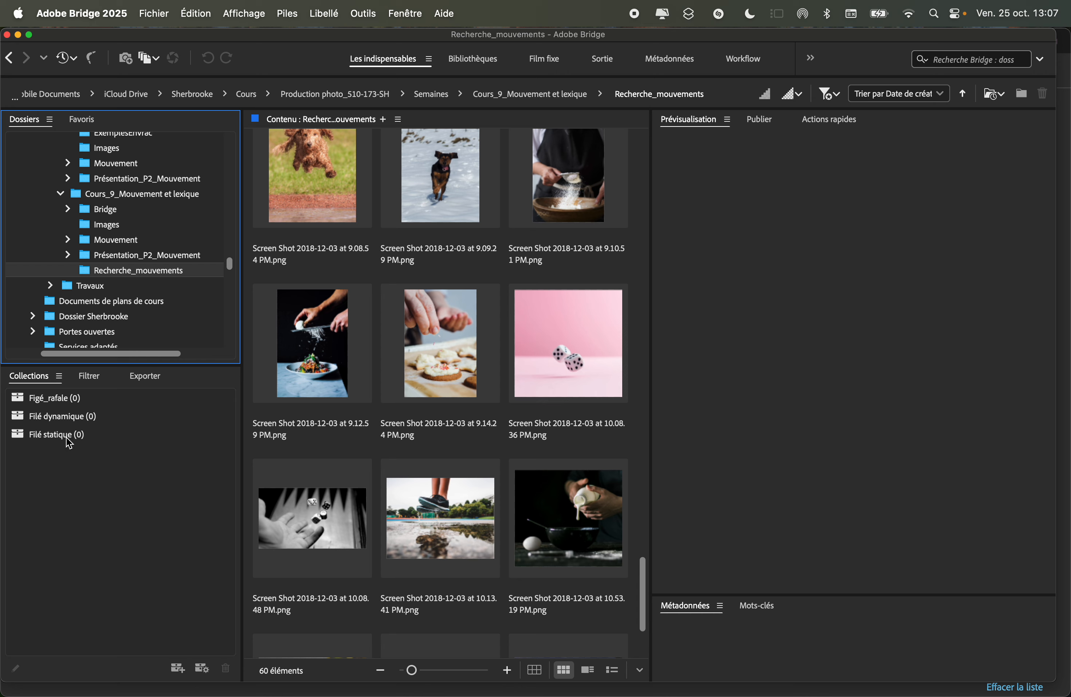
pyautogui.click(177, 669)
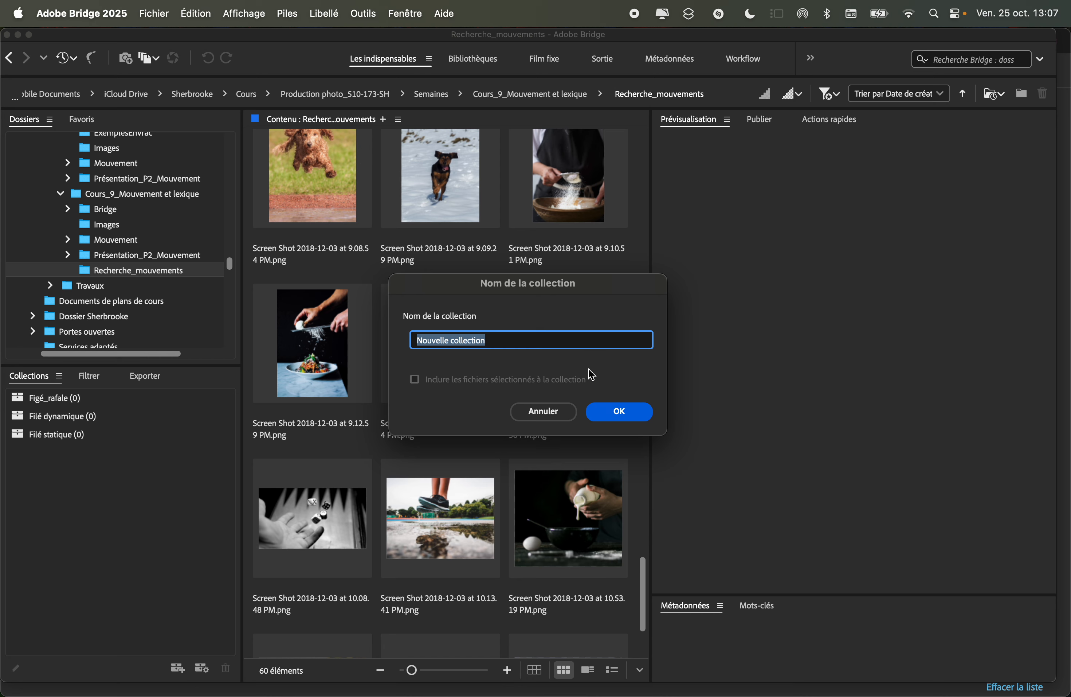
pyautogui.click(621, 413)
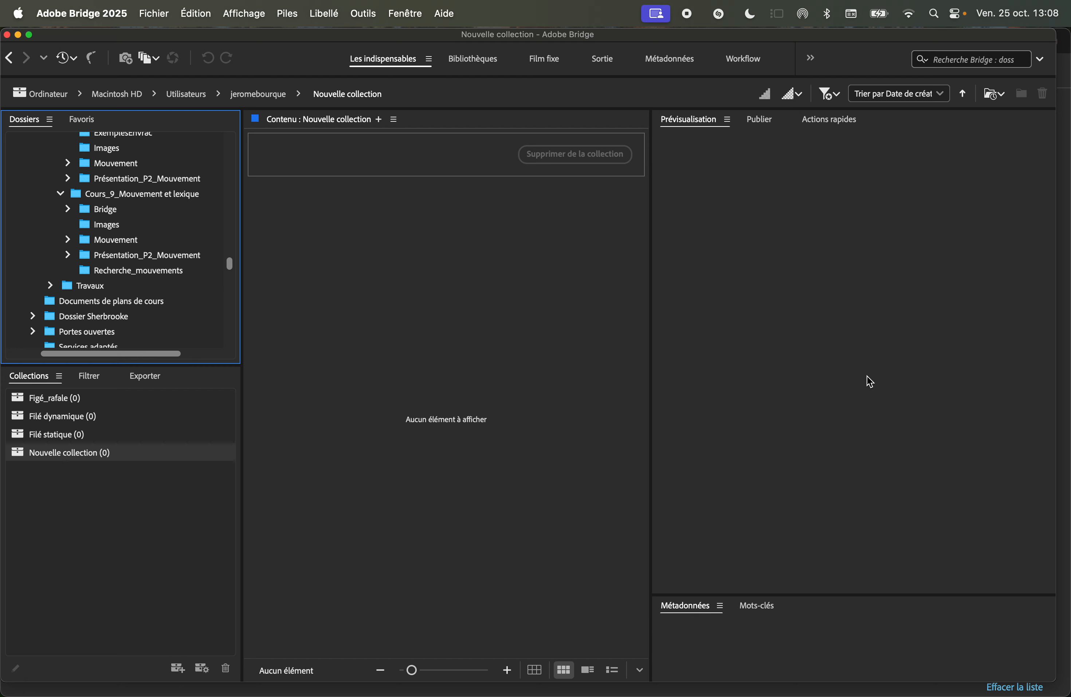
pyautogui.click(58, 452)
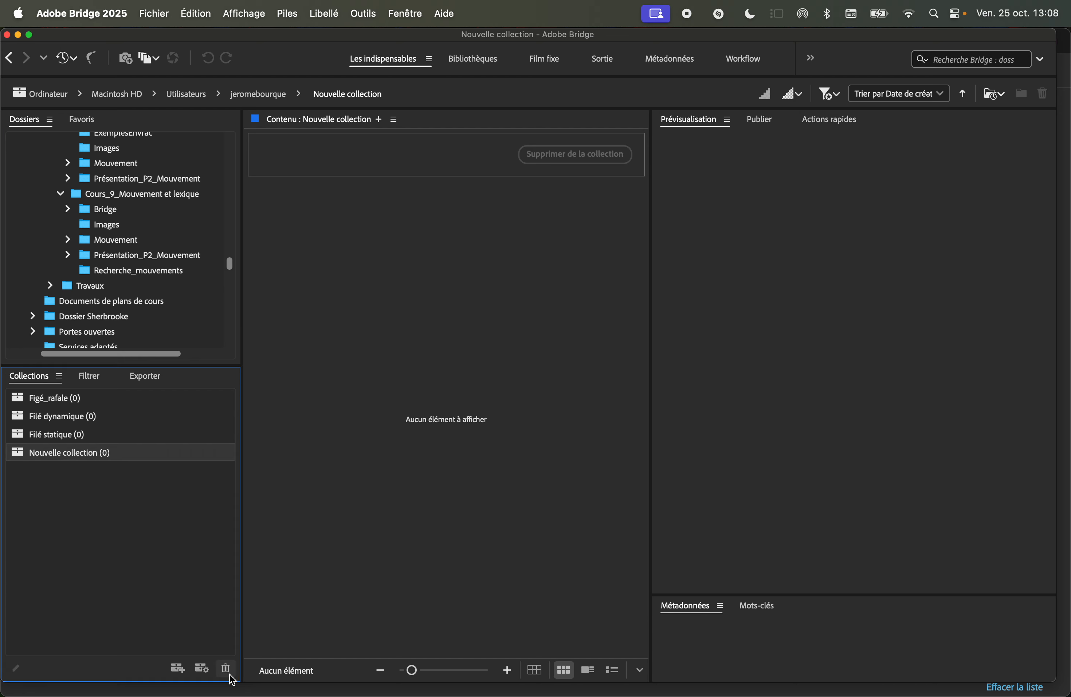
pyautogui.click(230, 674)
pyautogui.click(651, 428)
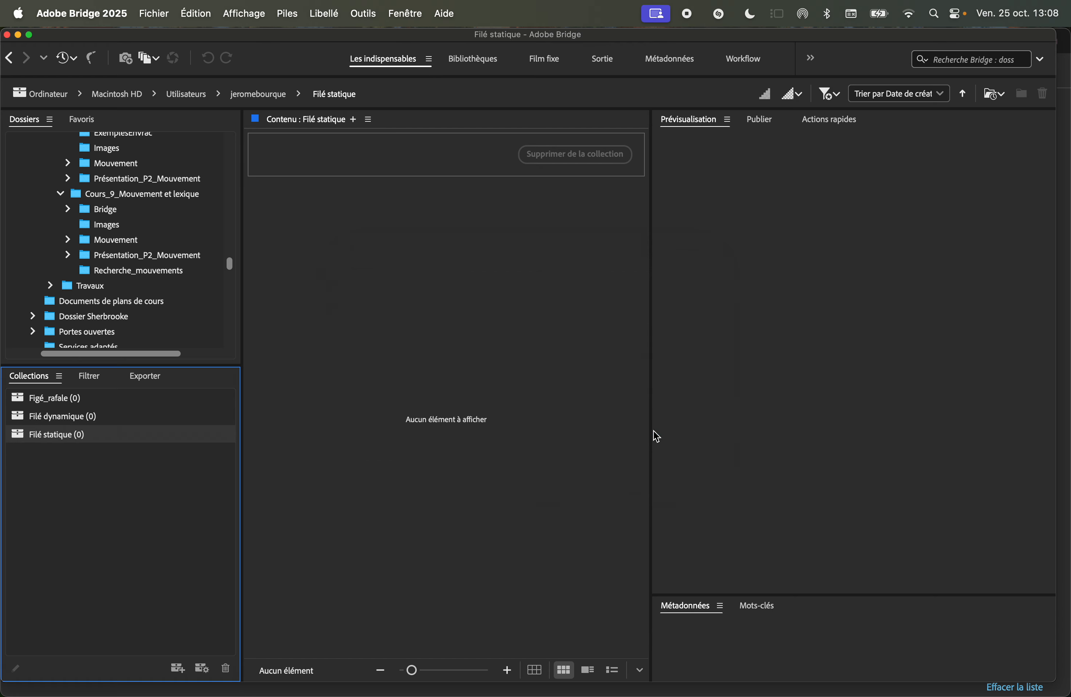
# Reopen the Recherche_mouvements folder and add FD01.JPG to the Filé dynamique collection.
pyautogui.click(115, 273)
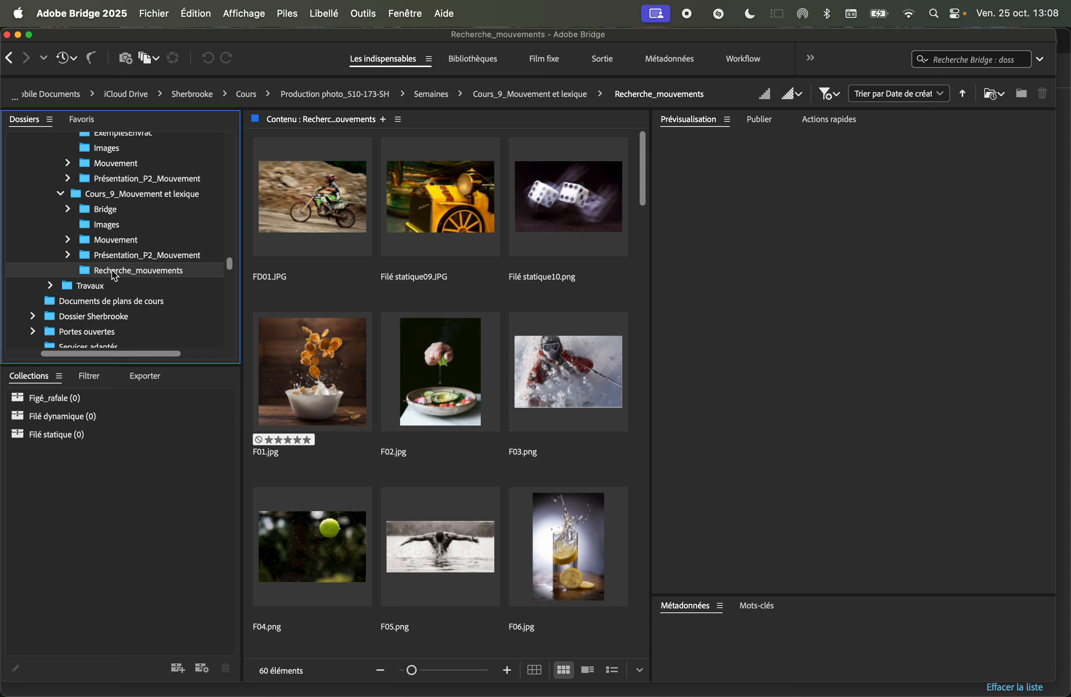
pyautogui.click(333, 197)
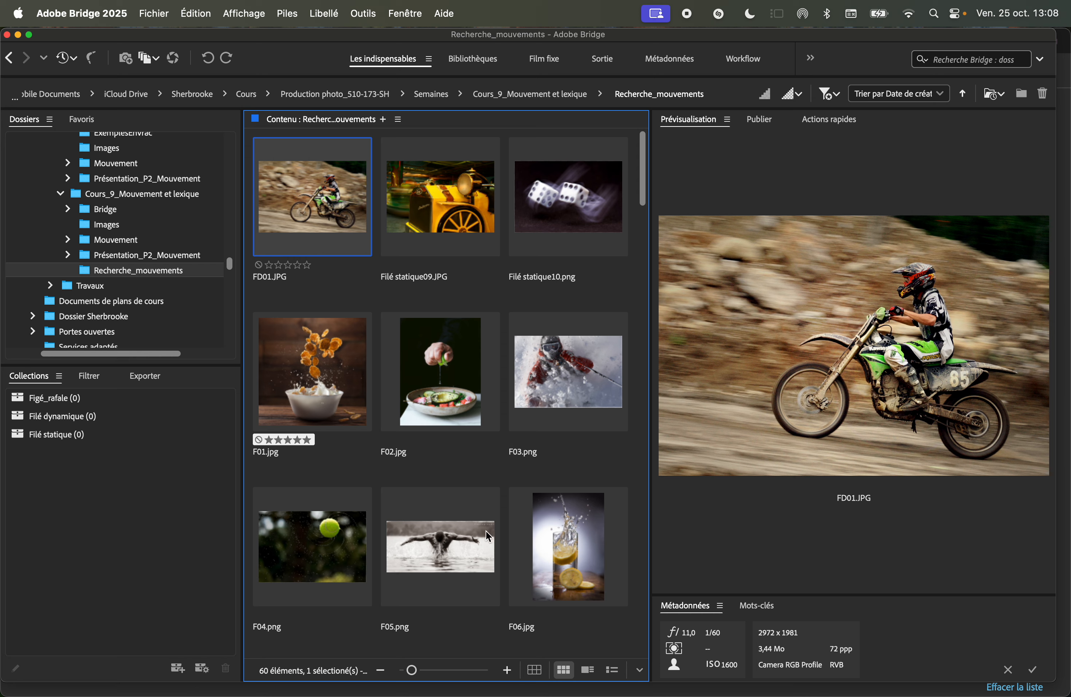
pyautogui.click(319, 209)
pyautogui.moveTo(320, 209); pyautogui.dragTo(84, 417)
# Add Filé statique09.JPG, FS01.png and FS02.png to the Filé statique collection.
pyautogui.click(393, 223)
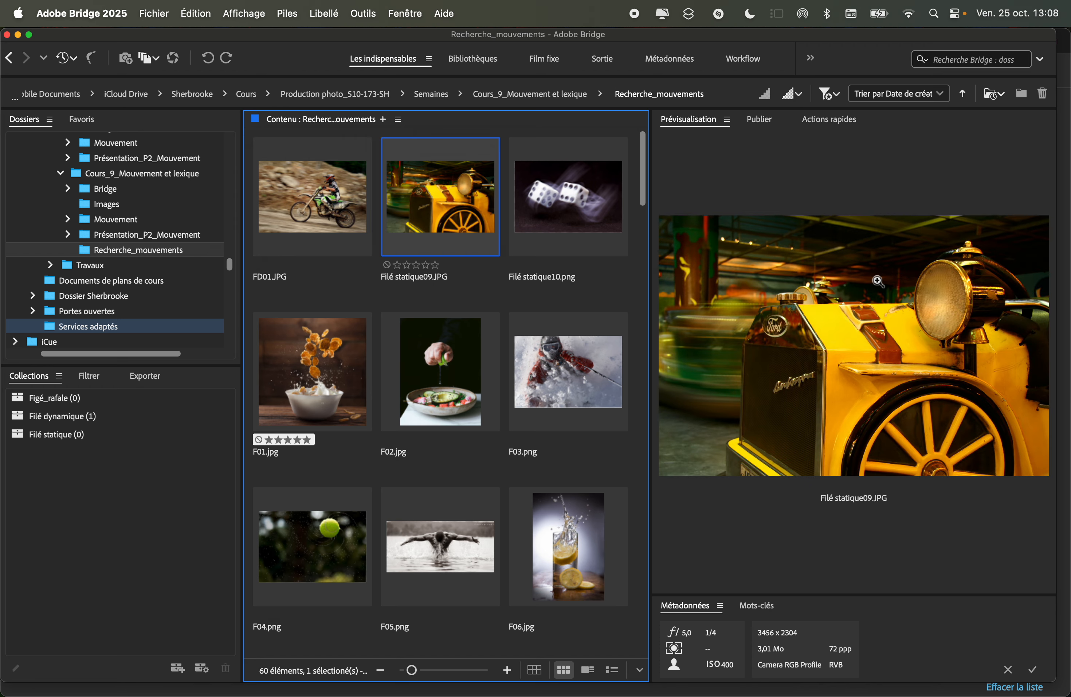
pyautogui.moveTo(450, 194); pyautogui.dragTo(152, 434)
pyautogui.scroll(-15, 395, 391)
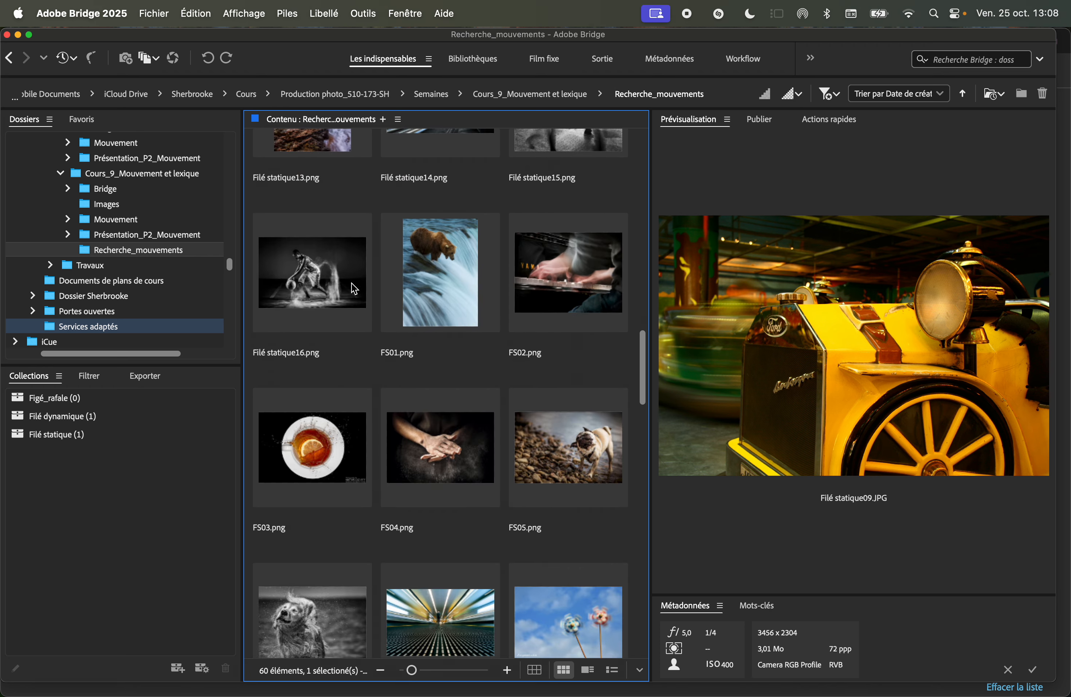
pyautogui.click(415, 274)
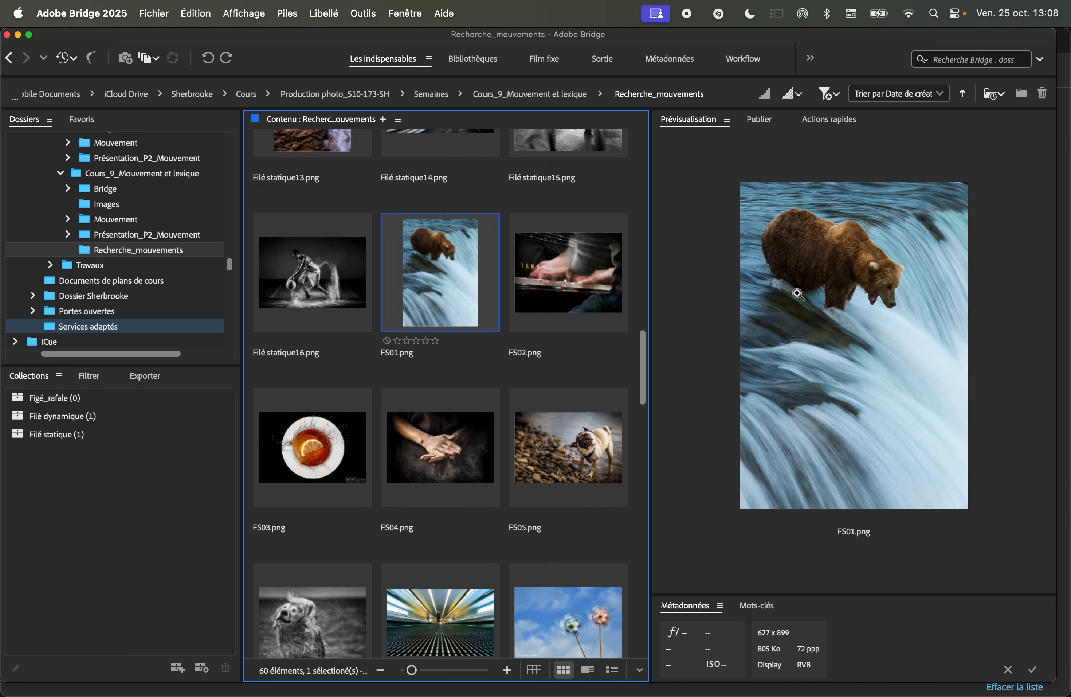
pyautogui.click(435, 285)
pyautogui.moveTo(435, 284); pyautogui.dragTo(149, 437)
pyautogui.click(561, 293)
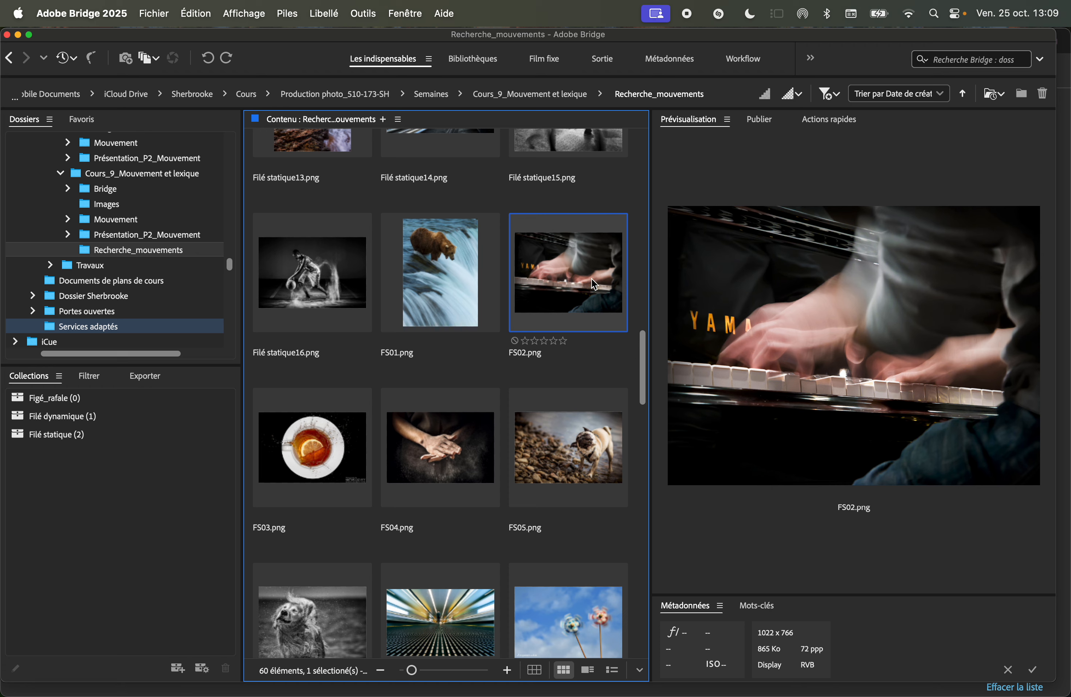
pyautogui.moveTo(587, 279); pyautogui.dragTo(107, 437)
# Widen the preview panel and add FS03.png, FS04.png, FS05.png and FS06.png to the Figé_rafale collection.
pyautogui.click(318, 462)
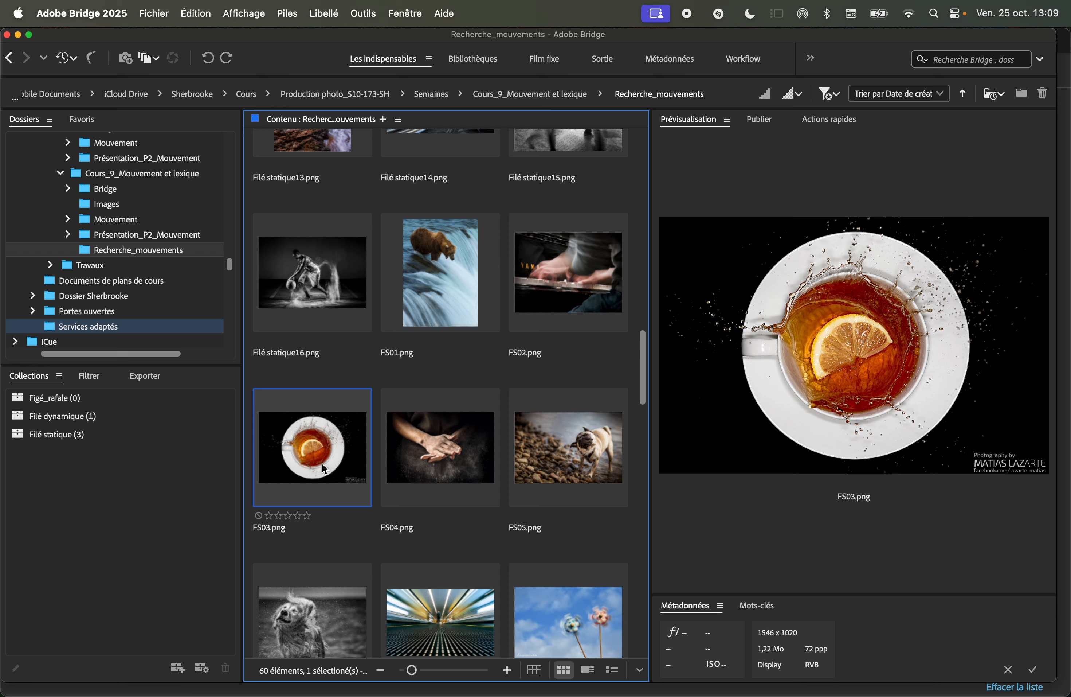
pyautogui.moveTo(318, 462); pyautogui.dragTo(188, 400)
pyautogui.click(433, 435)
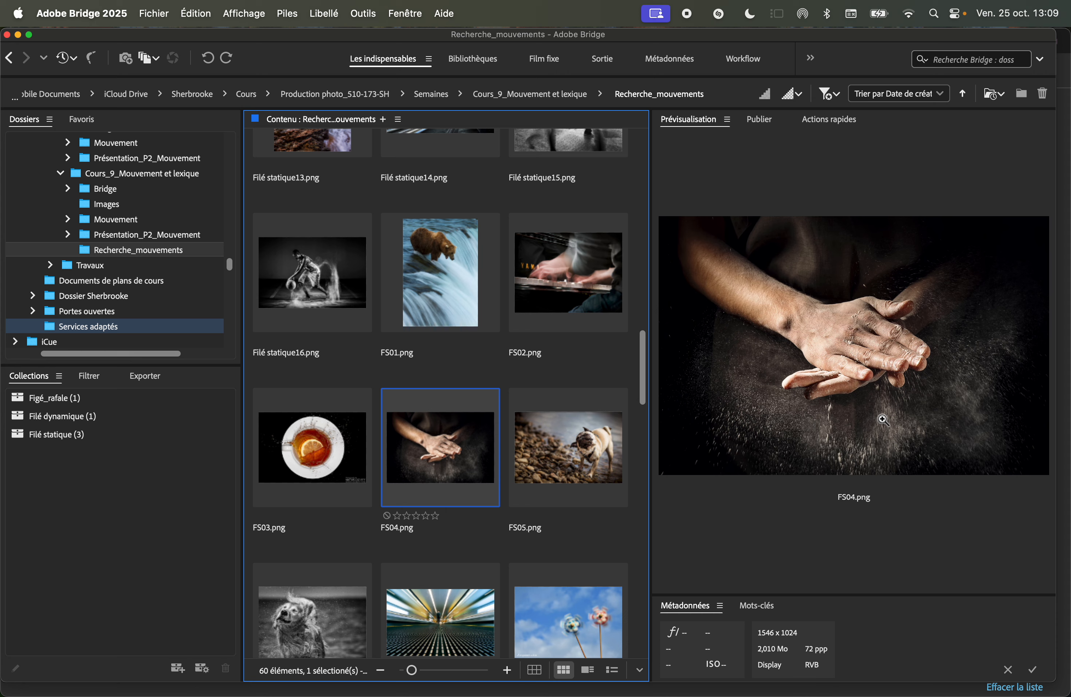
pyautogui.moveTo(457, 439); pyautogui.dragTo(64, 398)
pyautogui.click(577, 445)
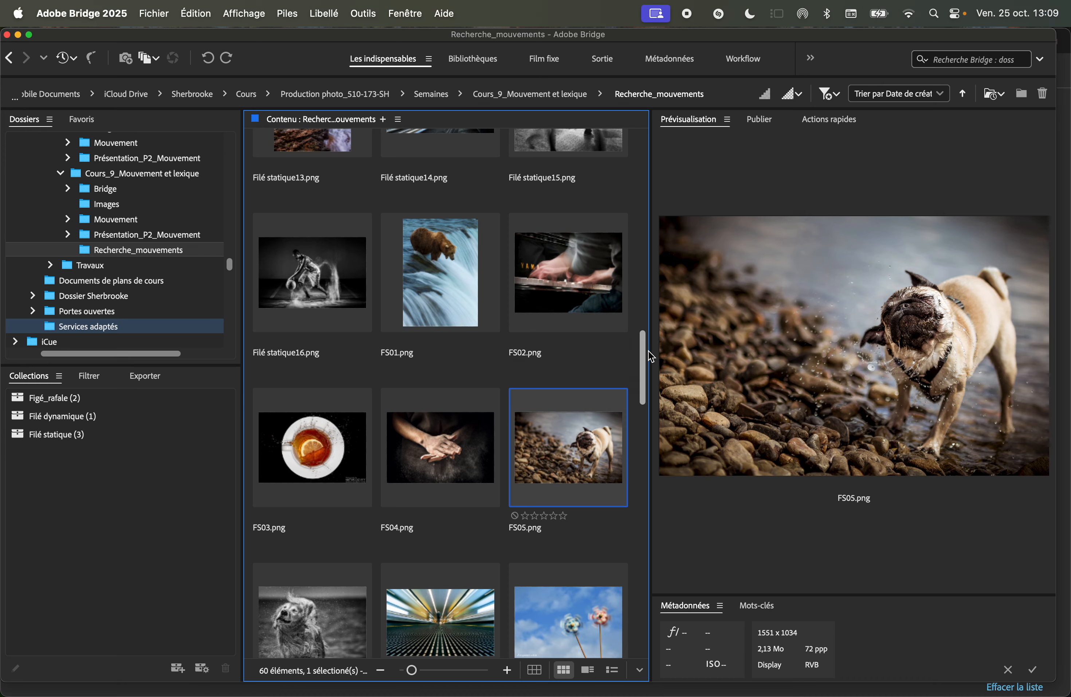
pyautogui.moveTo(648, 351); pyautogui.dragTo(488, 357)
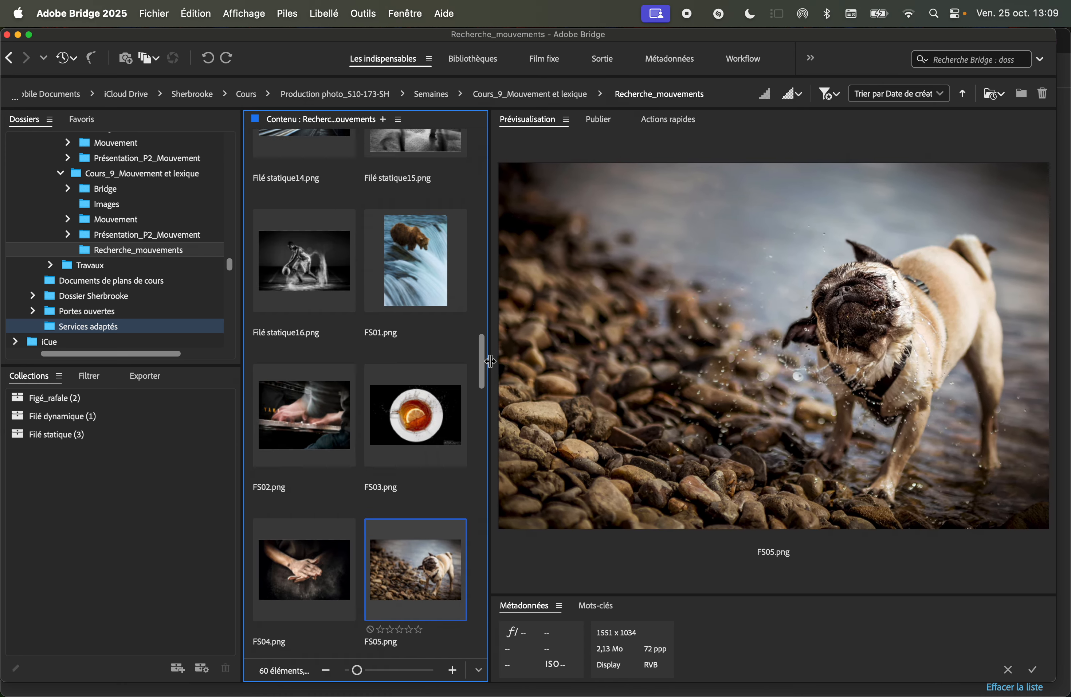
pyautogui.scroll(-4, 402, 393)
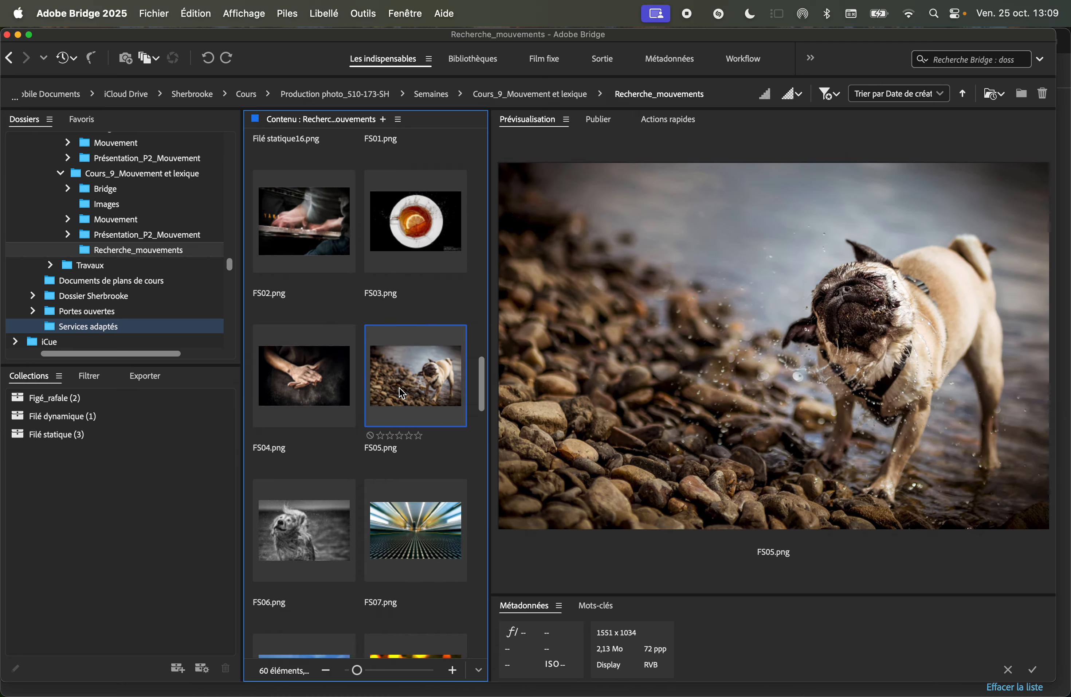
pyautogui.moveTo(427, 375); pyautogui.dragTo(73, 397)
pyautogui.moveTo(313, 543); pyautogui.dragTo(78, 395)
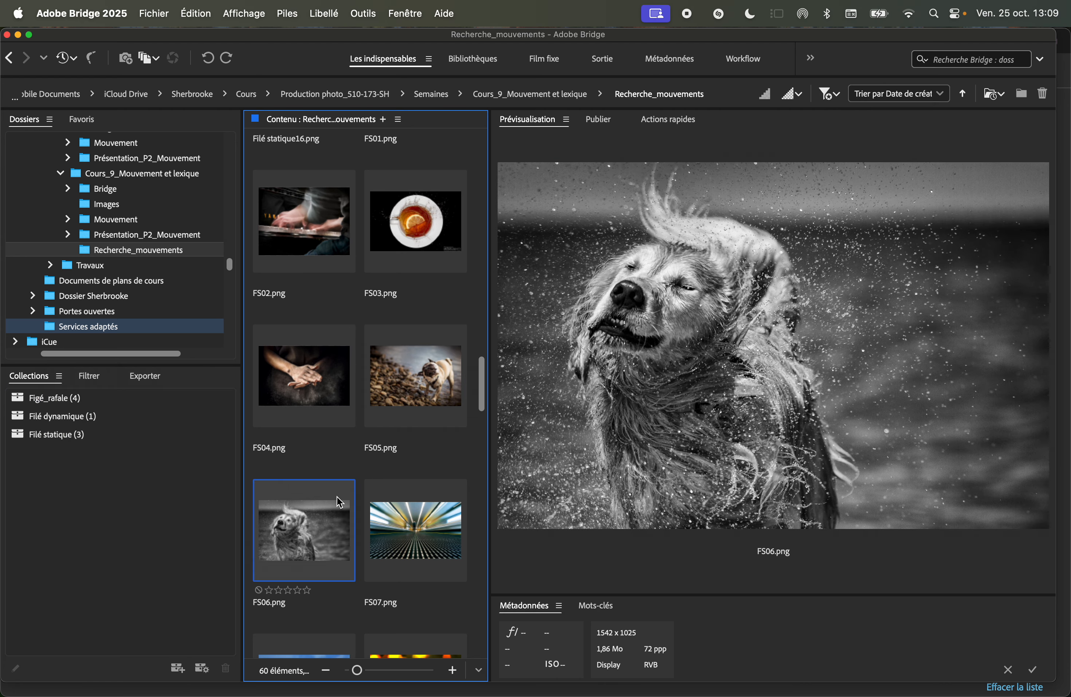
# Add FS07.png and Jamey Price.png to the Filé statique collection.
pyautogui.click(418, 528)
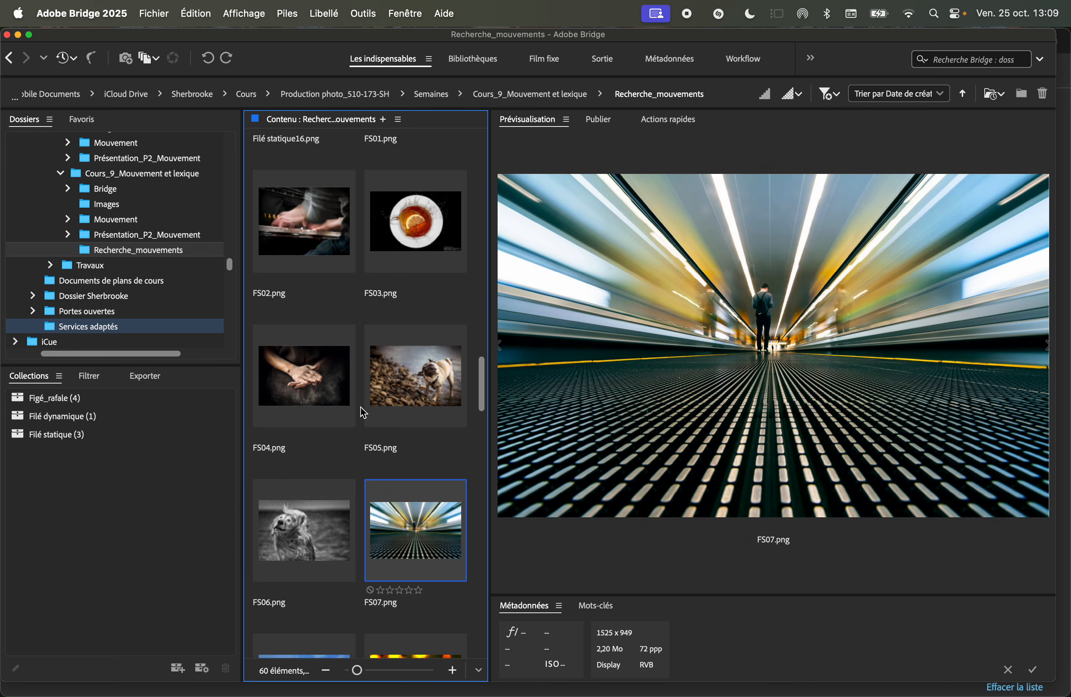
pyautogui.moveTo(410, 541); pyautogui.dragTo(135, 435)
pyautogui.scroll(-4, 330, 483)
pyautogui.scroll(-3, 330, 482)
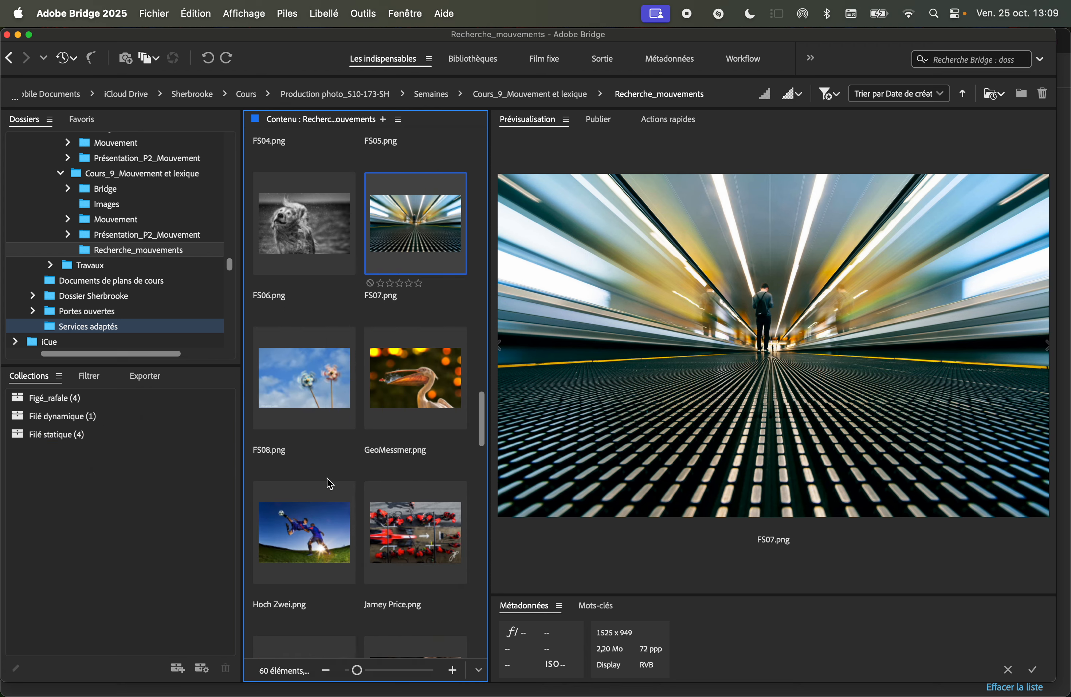
pyautogui.scroll(-2, 344, 455)
pyautogui.scroll(-1, 361, 450)
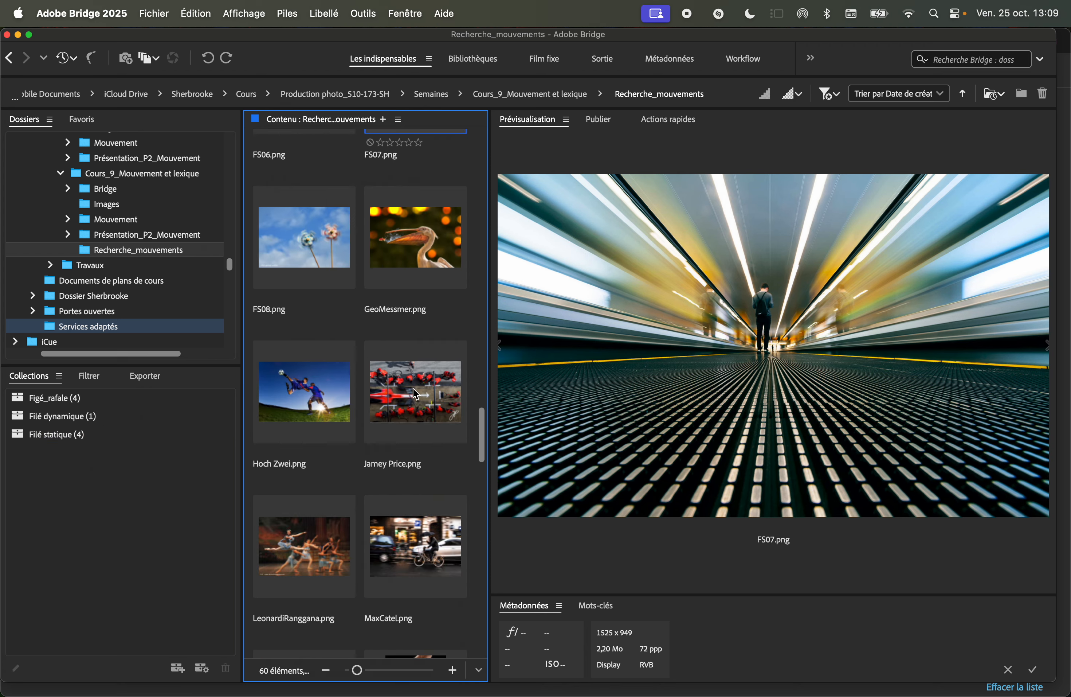
pyautogui.click(413, 395)
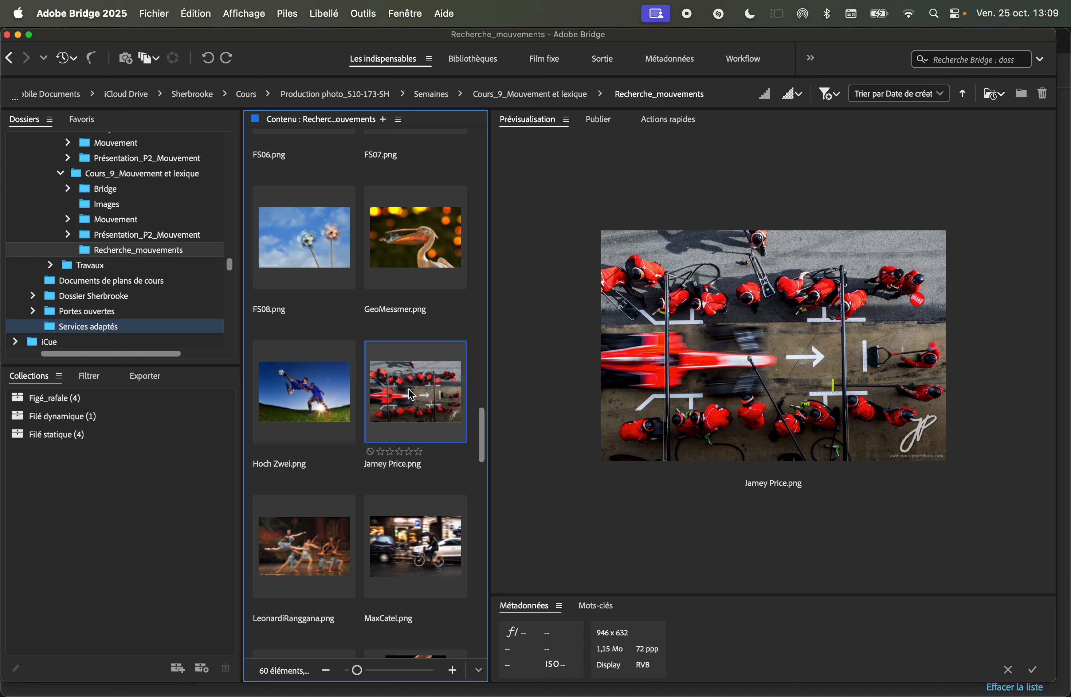
pyautogui.moveTo(409, 389); pyautogui.dragTo(209, 436)
pyautogui.click(382, 543)
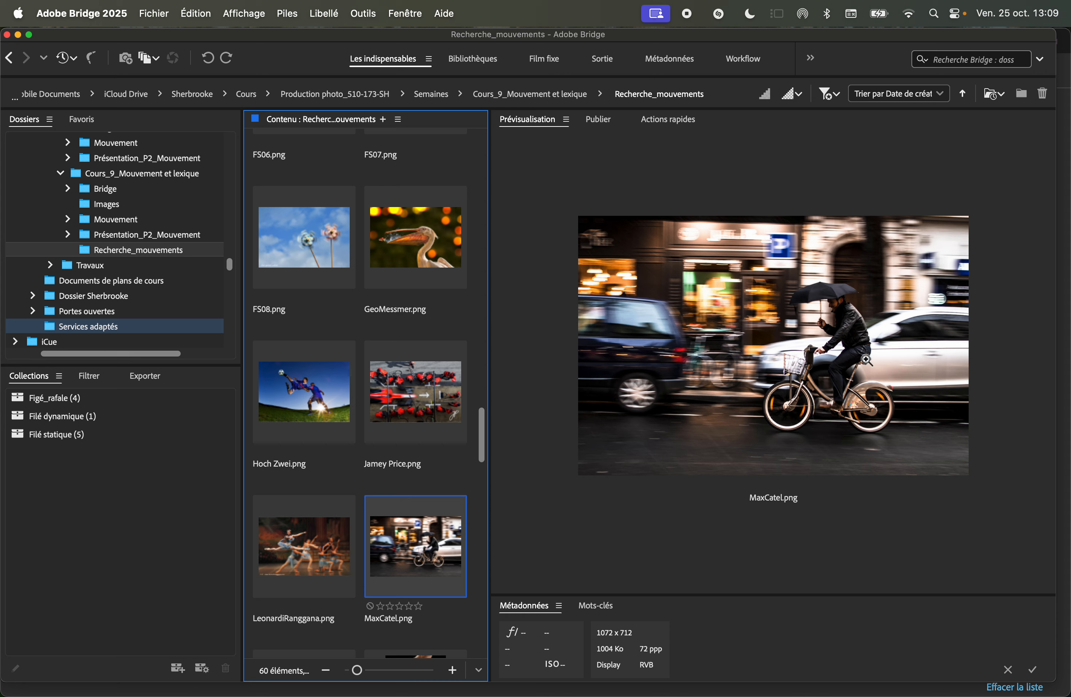
pyautogui.moveTo(414, 549); pyautogui.dragTo(202, 421)
pyautogui.scroll(-5, 422, 417)
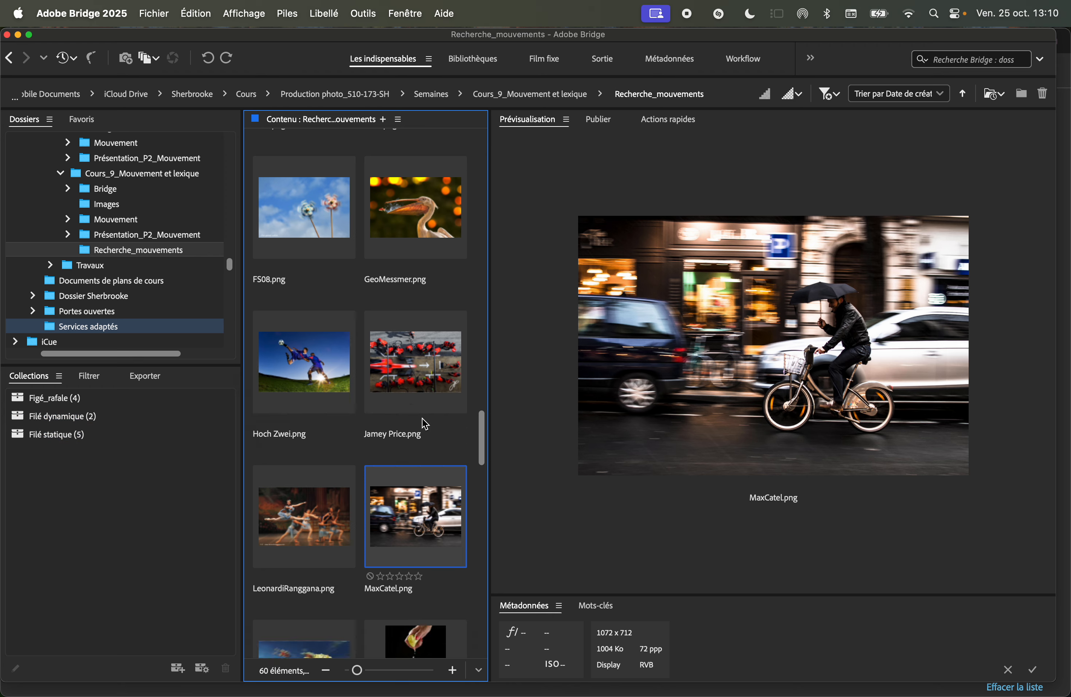
pyautogui.click(333, 465)
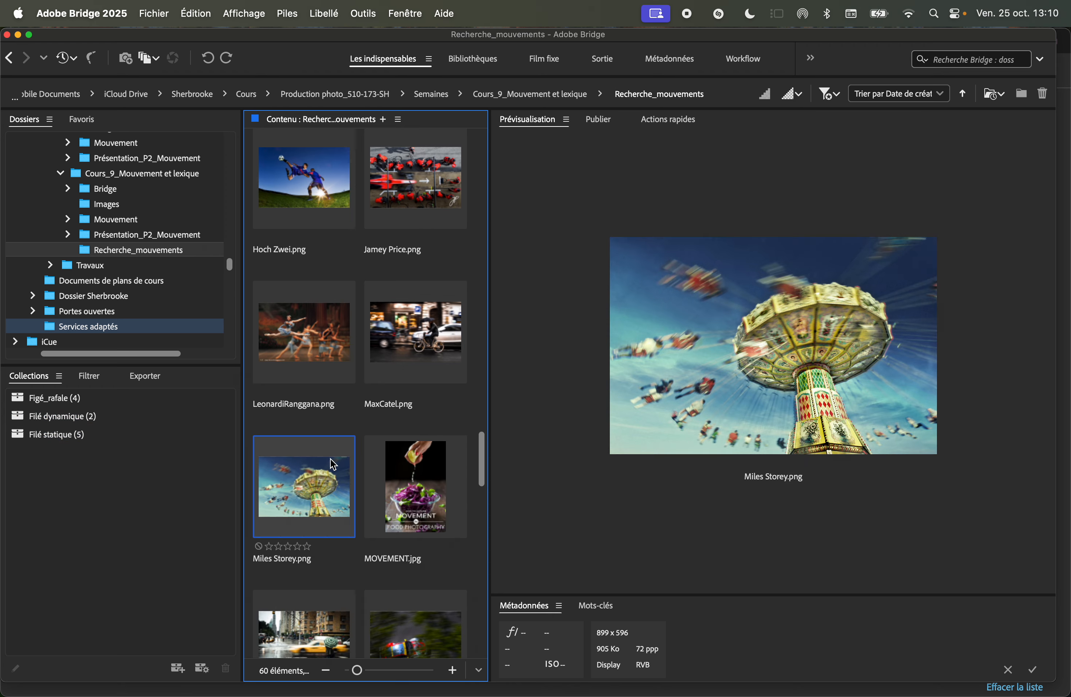
pyautogui.scroll(-3, 334, 464)
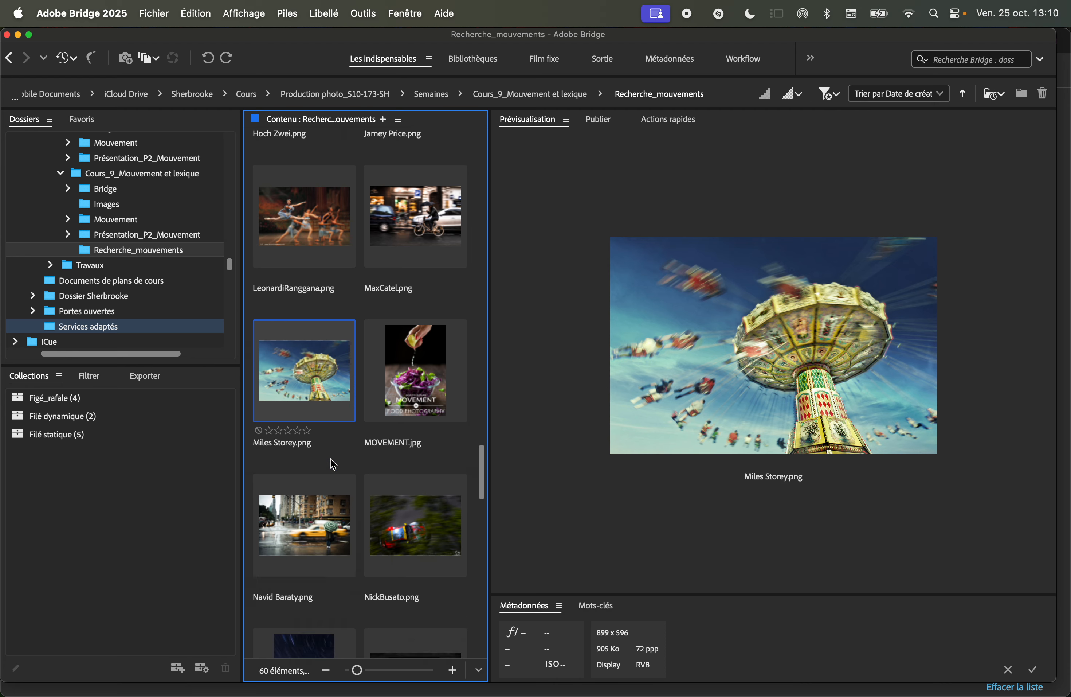
pyautogui.click(333, 479)
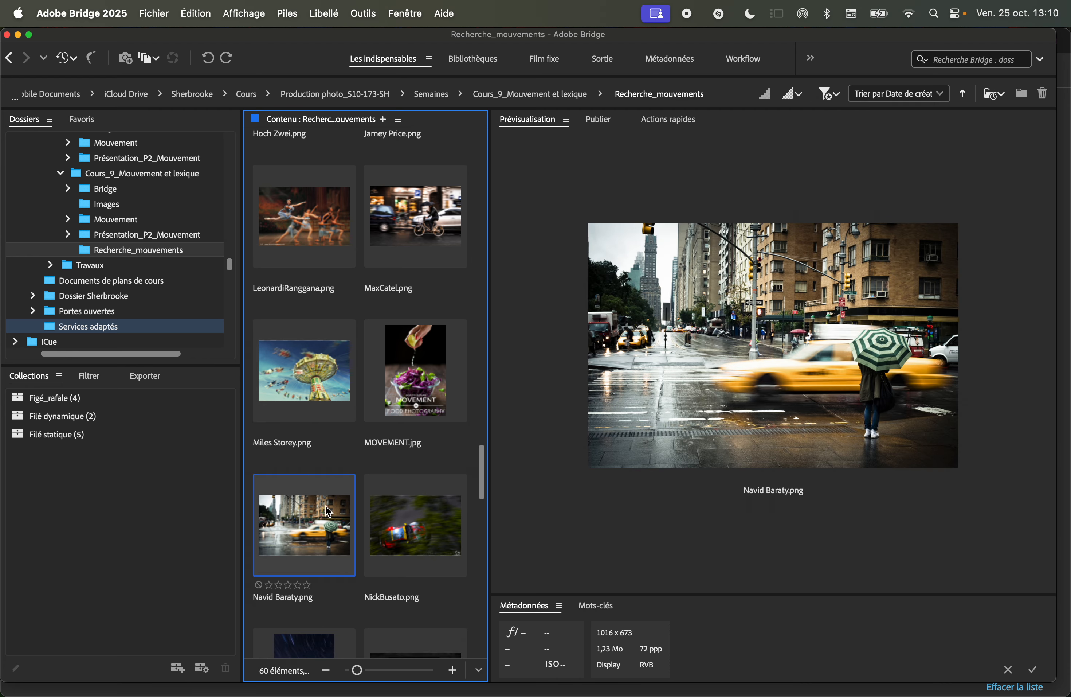
pyautogui.click(428, 526)
pyautogui.moveTo(420, 530); pyautogui.dragTo(158, 416)
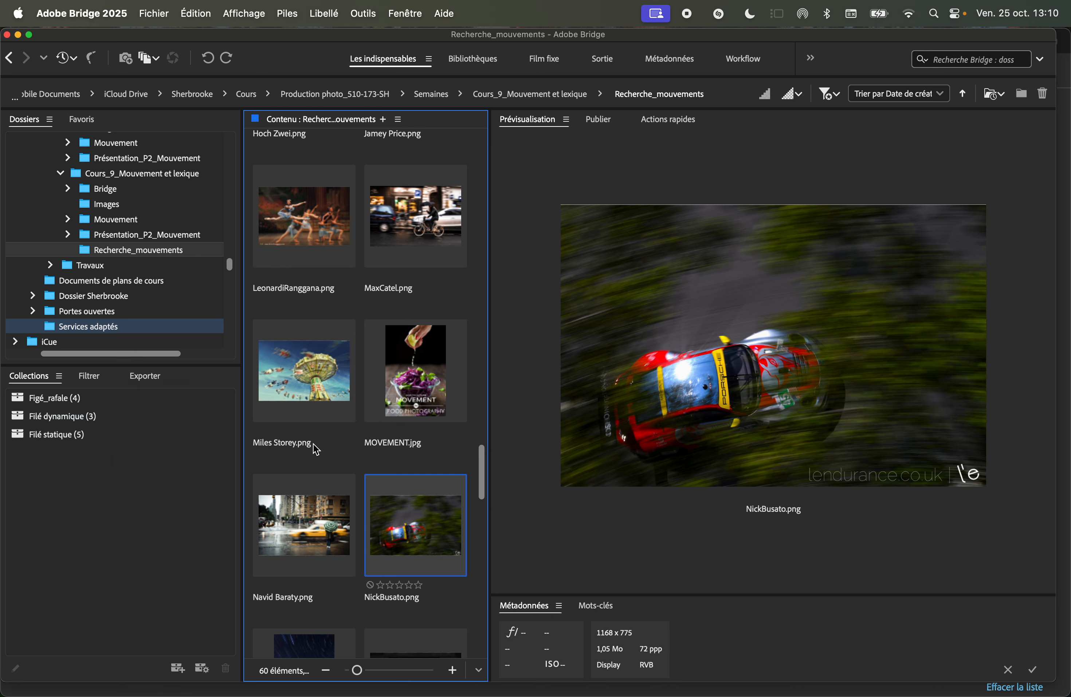
pyautogui.scroll(-4, 330, 446)
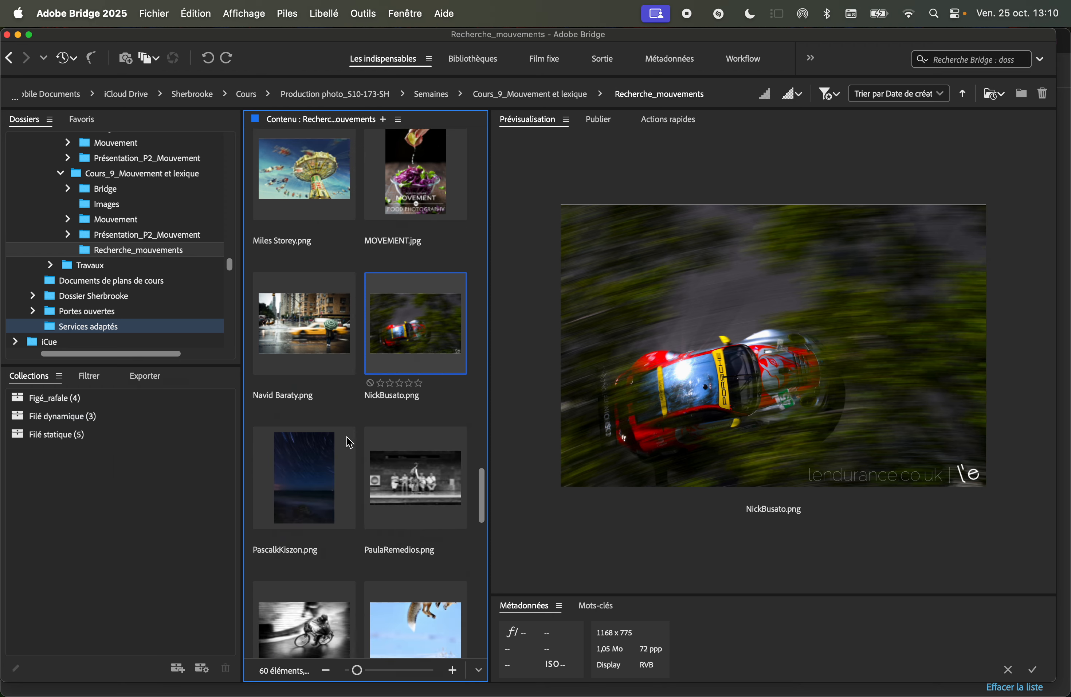
pyautogui.click(321, 472)
pyautogui.moveTo(320, 472); pyautogui.dragTo(125, 434)
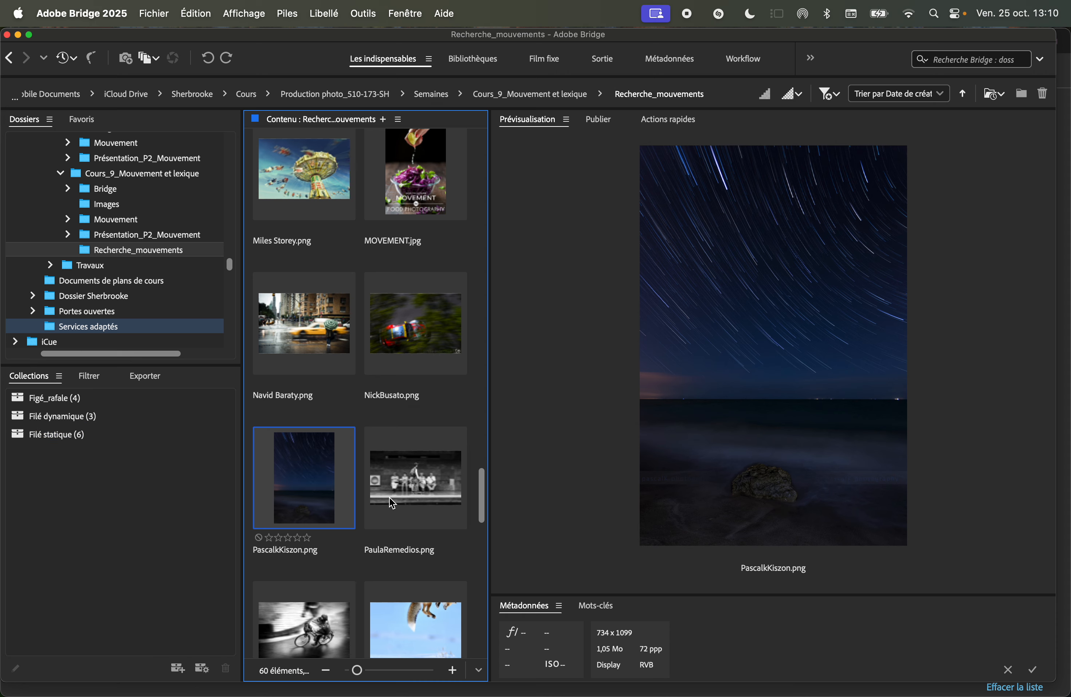
pyautogui.click(421, 483)
pyautogui.moveTo(423, 487); pyautogui.dragTo(185, 417)
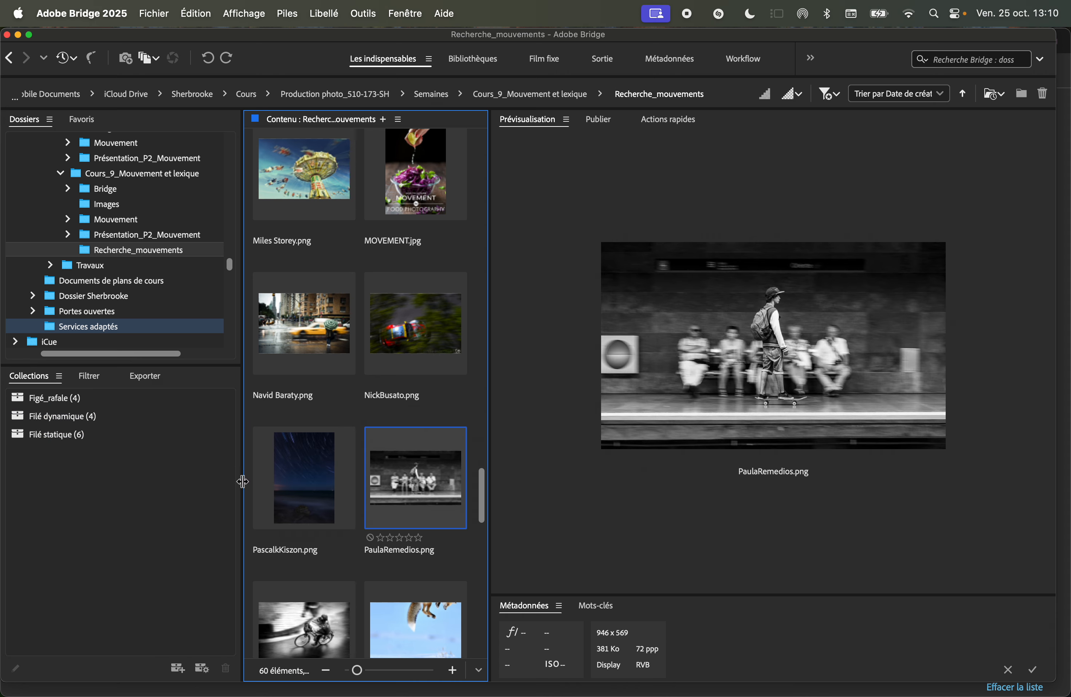
pyautogui.click(317, 639)
pyautogui.moveTo(309, 643); pyautogui.dragTo(159, 415)
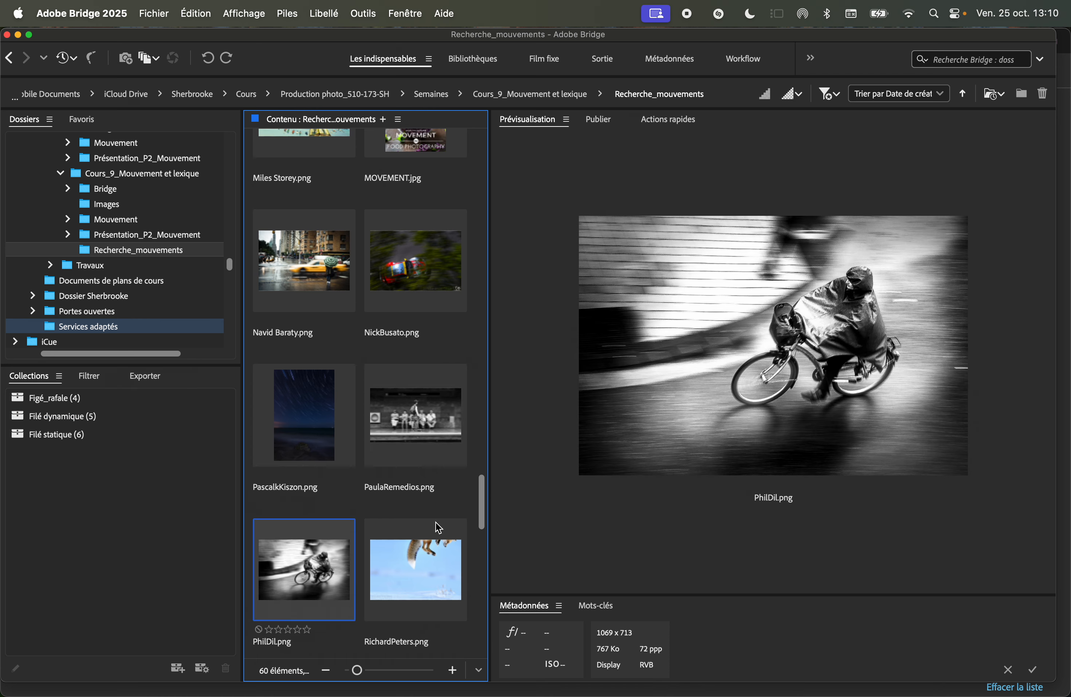
pyautogui.scroll(-3, 407, 430)
pyautogui.click(425, 434)
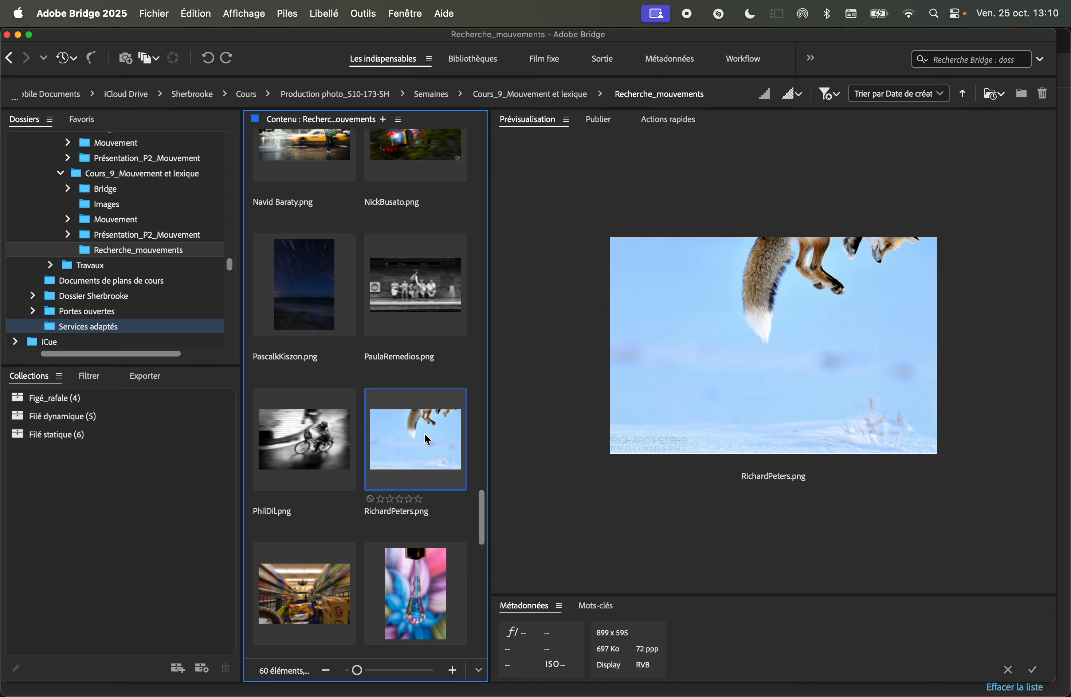
pyautogui.moveTo(426, 431); pyautogui.dragTo(161, 394)
pyautogui.click(327, 607)
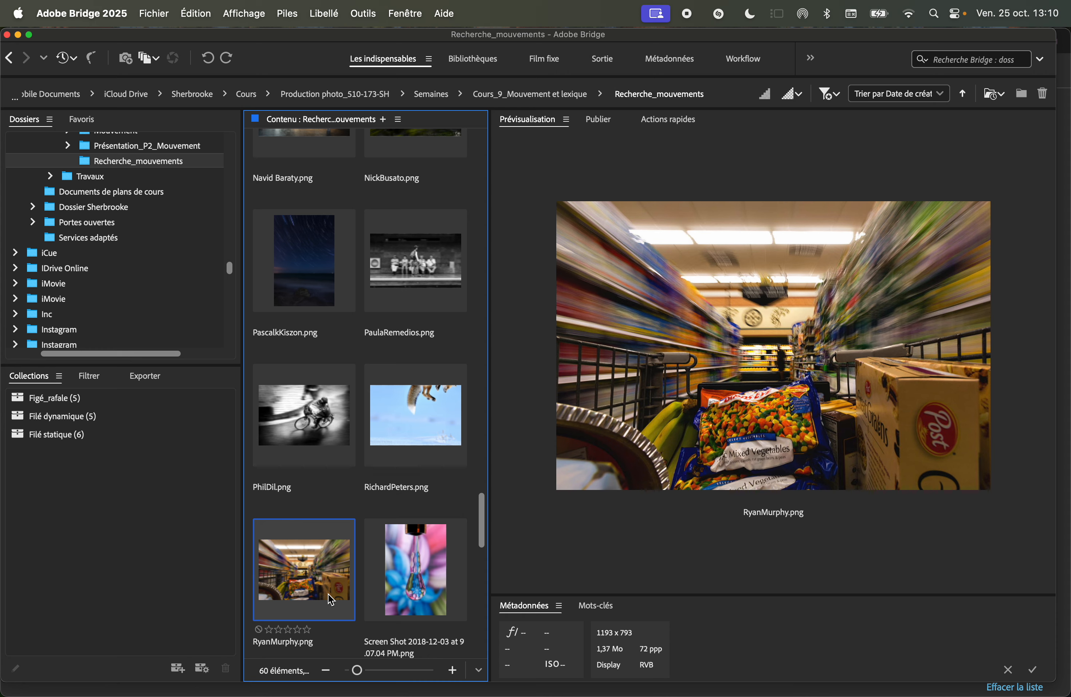
pyautogui.moveTo(328, 594); pyautogui.dragTo(154, 413)
pyautogui.click(423, 562)
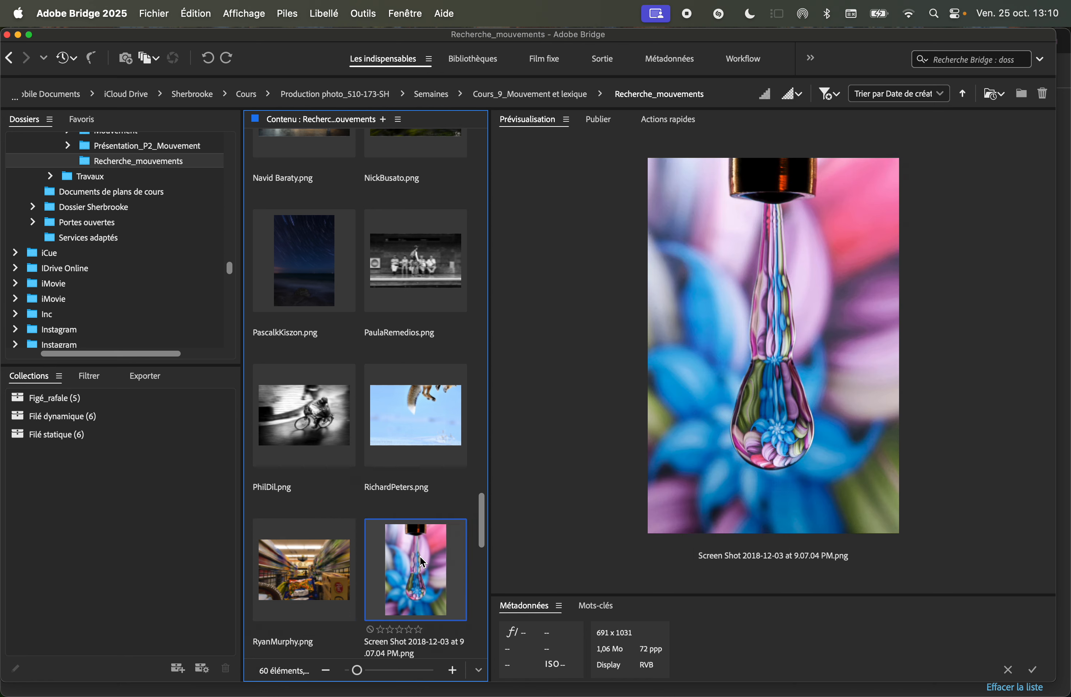
pyautogui.scroll(-3, 423, 562)
pyautogui.scroll(-3, 439, 561)
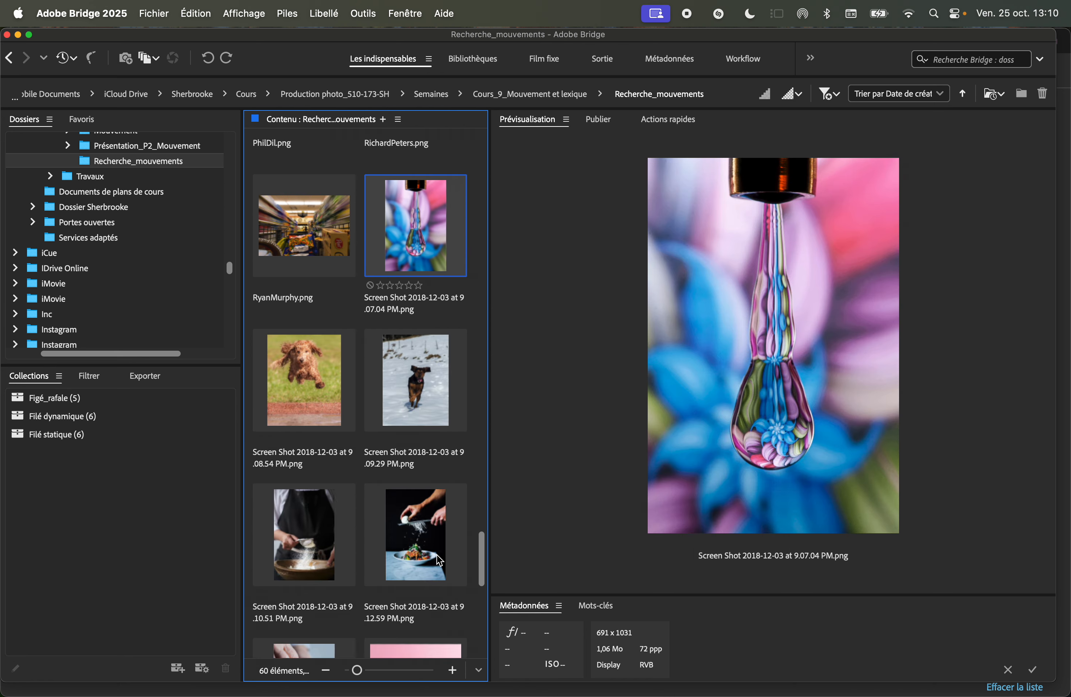
pyautogui.scroll(-3, 440, 561)
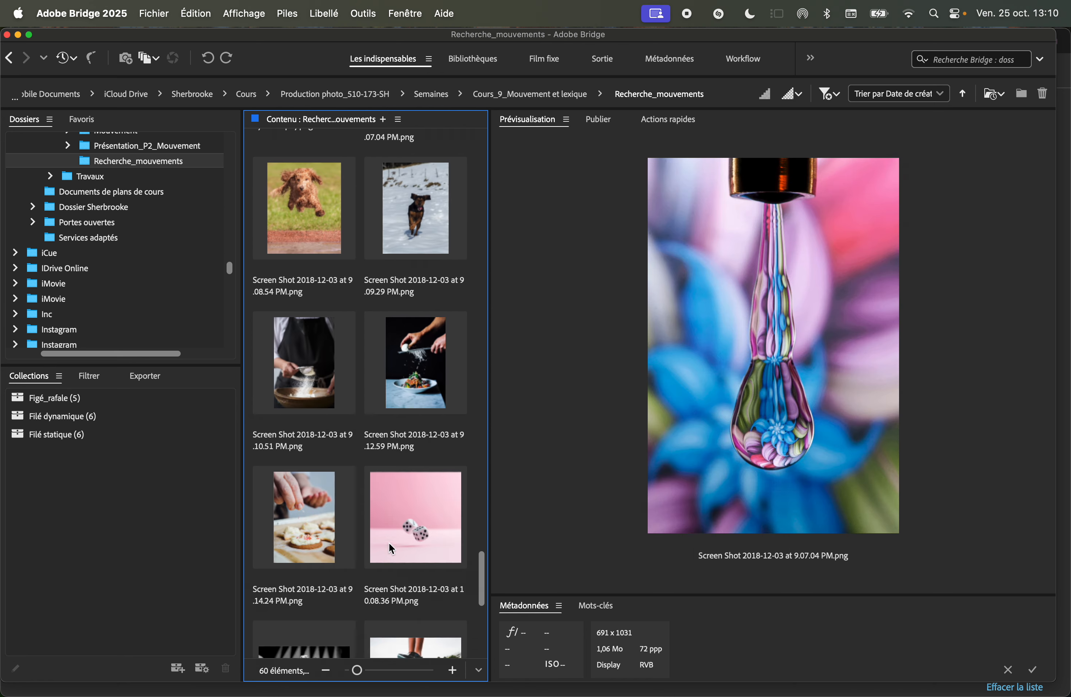
pyautogui.scroll(-3, 371, 538)
pyautogui.scroll(-3, 360, 525)
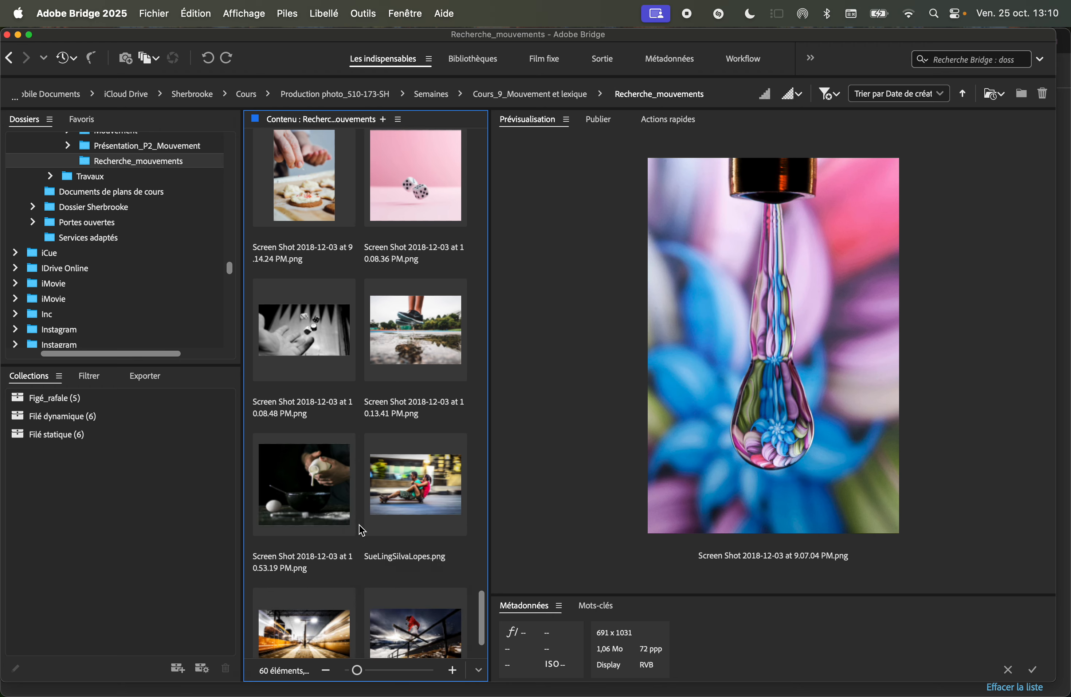
pyautogui.click(403, 498)
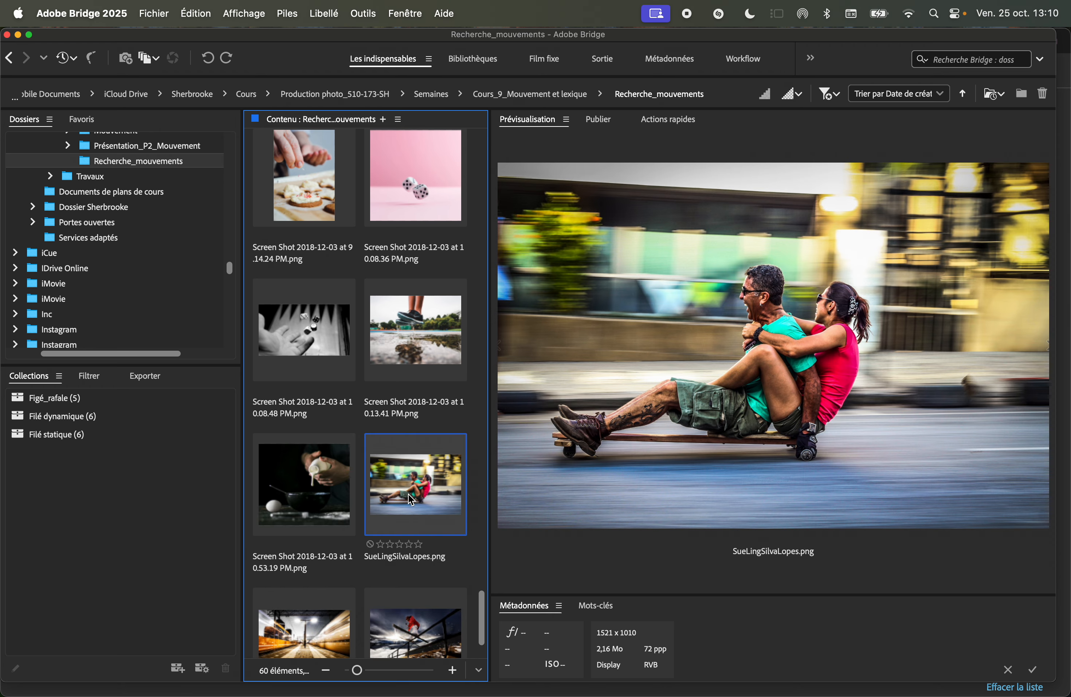
pyautogui.moveTo(416, 498); pyautogui.dragTo(116, 417)
# Add Tristan Shu.png to the Figé_rafale collection.
pyautogui.scroll(-2, 485, 555)
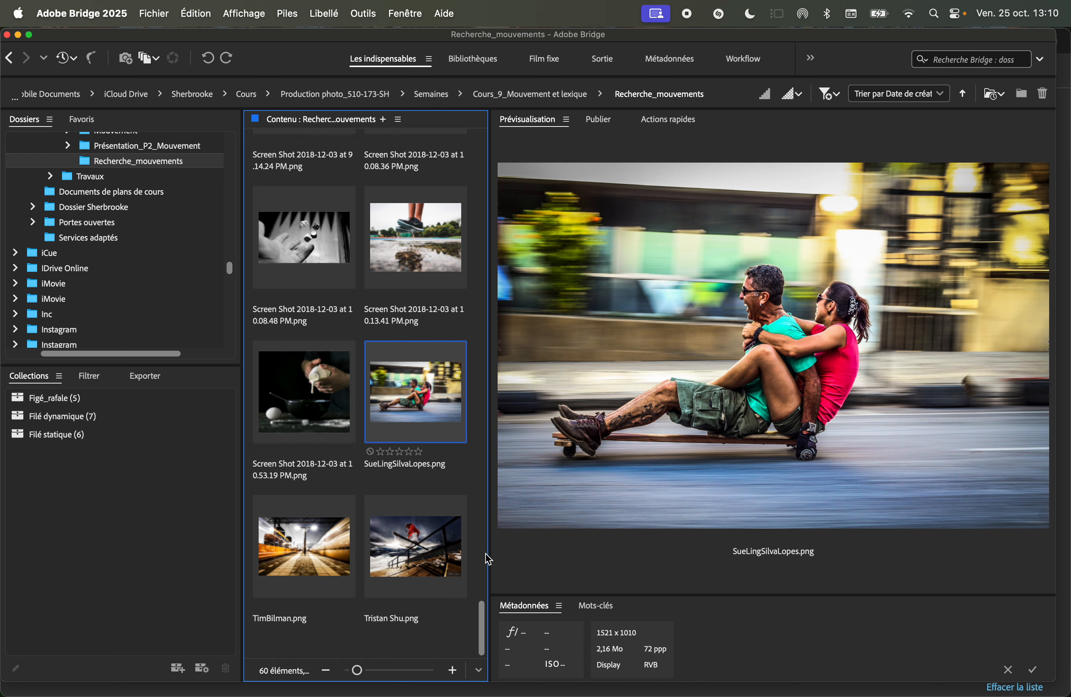
pyautogui.click(404, 543)
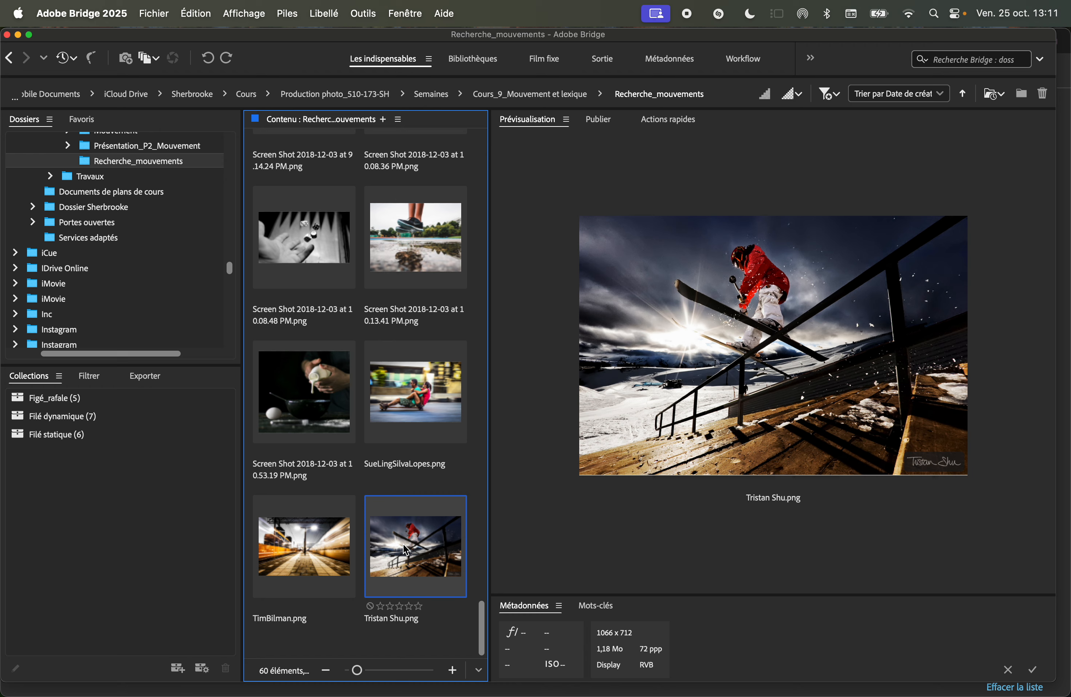
pyautogui.moveTo(405, 543); pyautogui.dragTo(99, 402)
# Add Filé statique12.png to the Filé statique collection.
pyautogui.scroll(15, 341, 427)
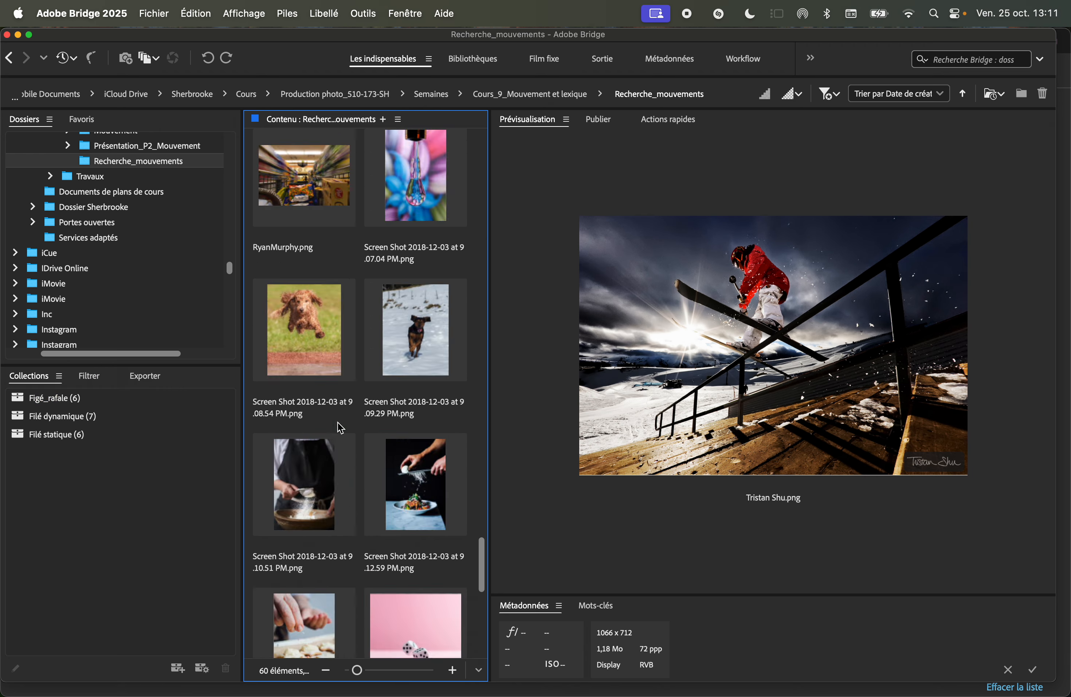
pyautogui.scroll(10, 341, 428)
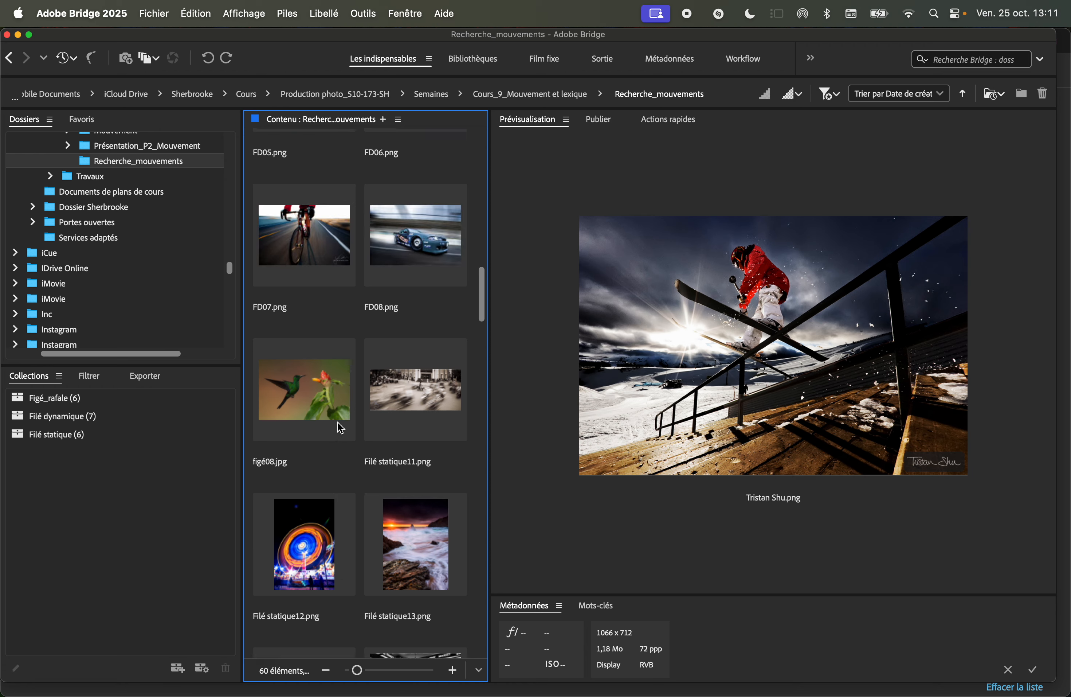
pyautogui.moveTo(306, 459); pyautogui.dragTo(143, 434)
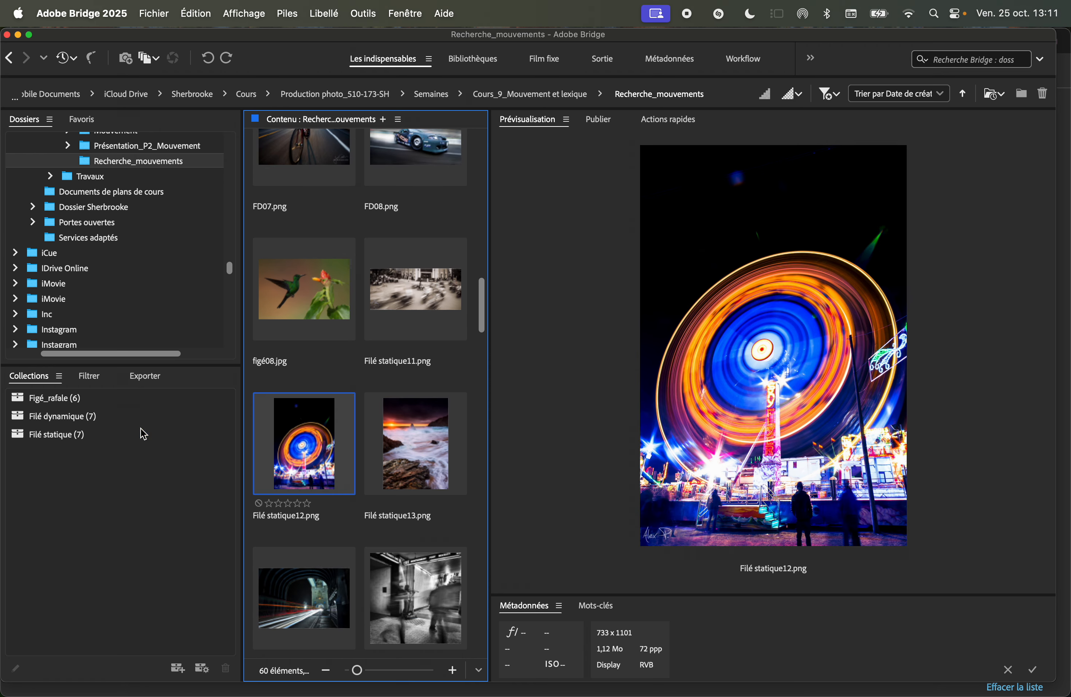
# Add figé08.jpg to the Figé_rafale collection and Filé statique11.png to the Filé statique collection.
pyautogui.scroll(3, 343, 447)
pyautogui.moveTo(311, 378); pyautogui.dragTo(154, 399)
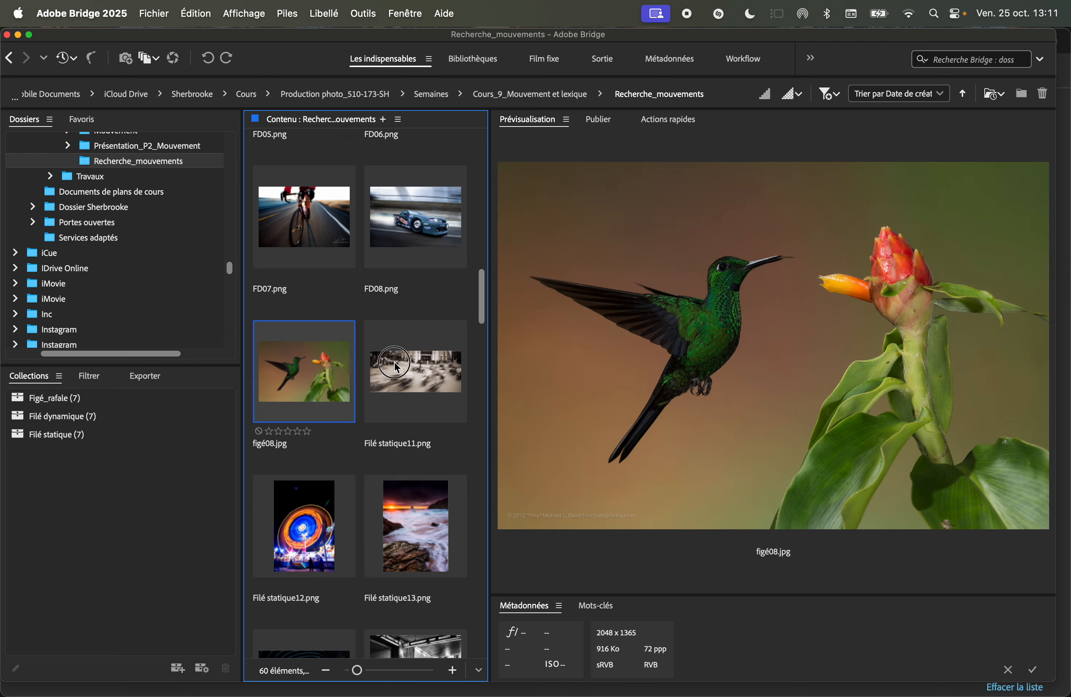
pyautogui.click(393, 362)
pyautogui.moveTo(417, 370); pyautogui.dragTo(151, 434)
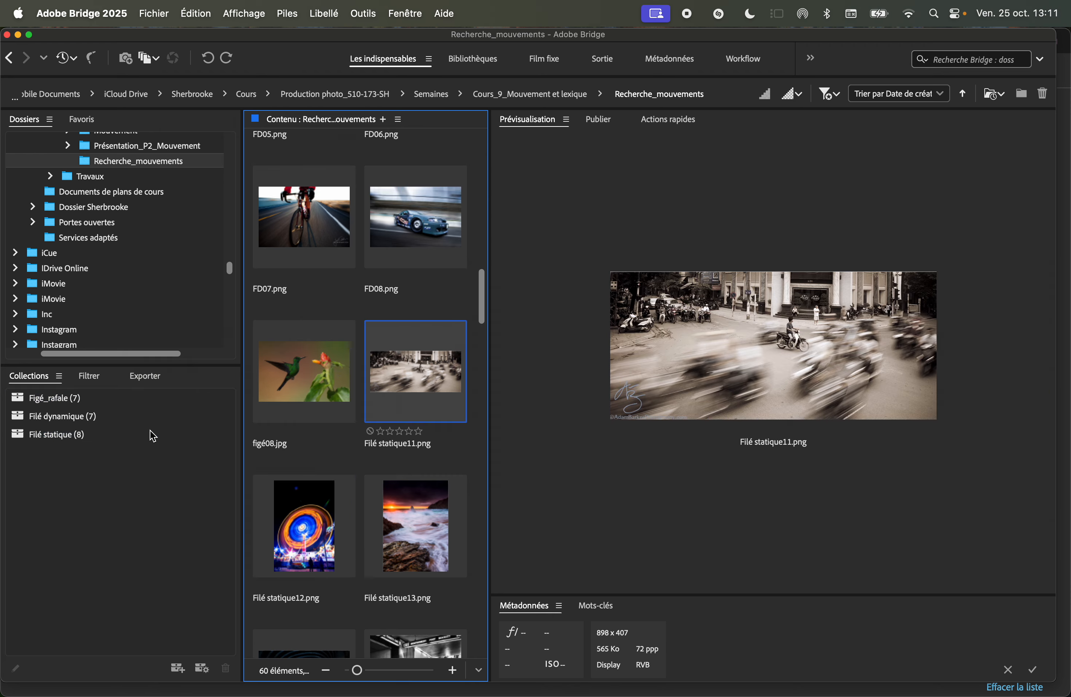
# Try to add FD01.JPG to the Filé dynamique collection.
pyautogui.click(399, 519)
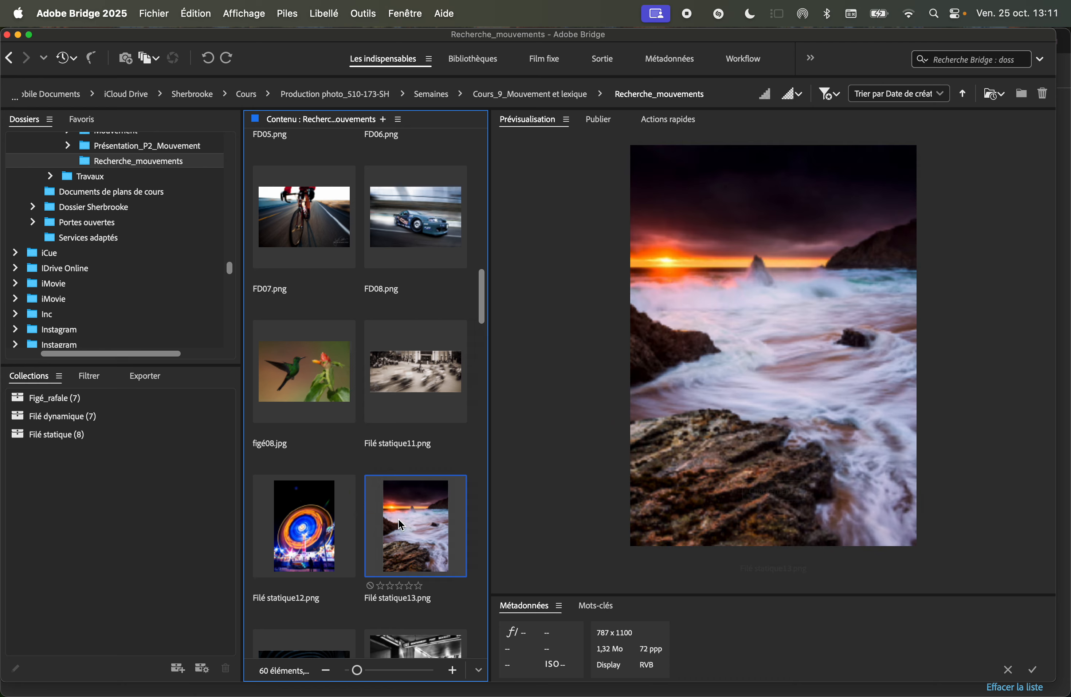
pyautogui.scroll(-6, 399, 519)
pyautogui.scroll(-4, 398, 519)
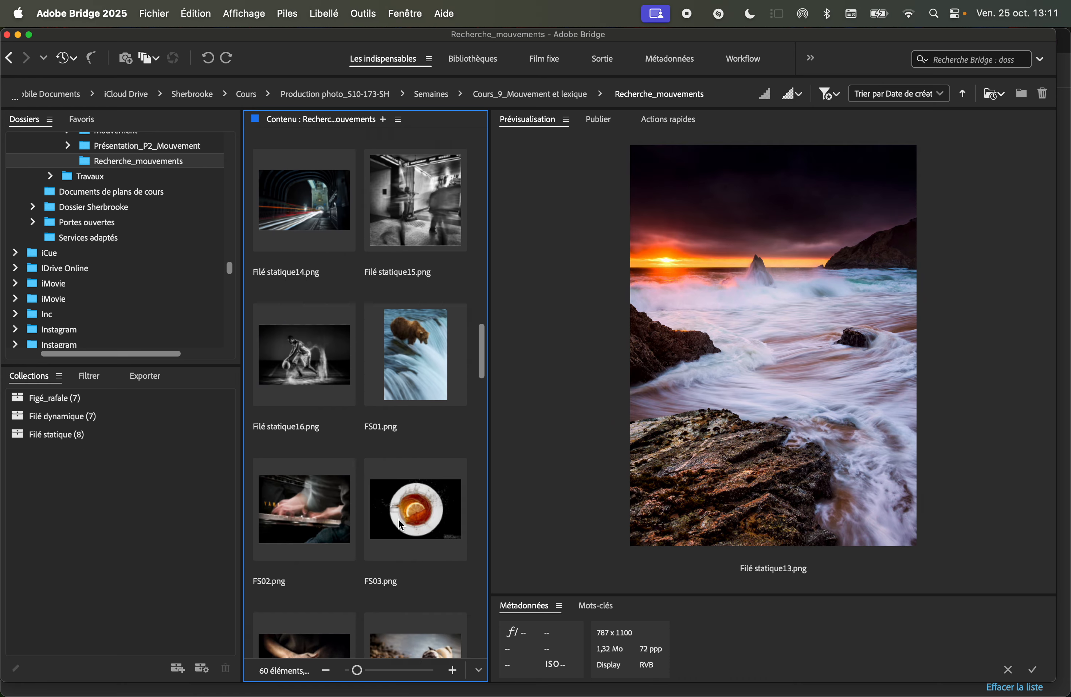
pyautogui.scroll(-3, 399, 519)
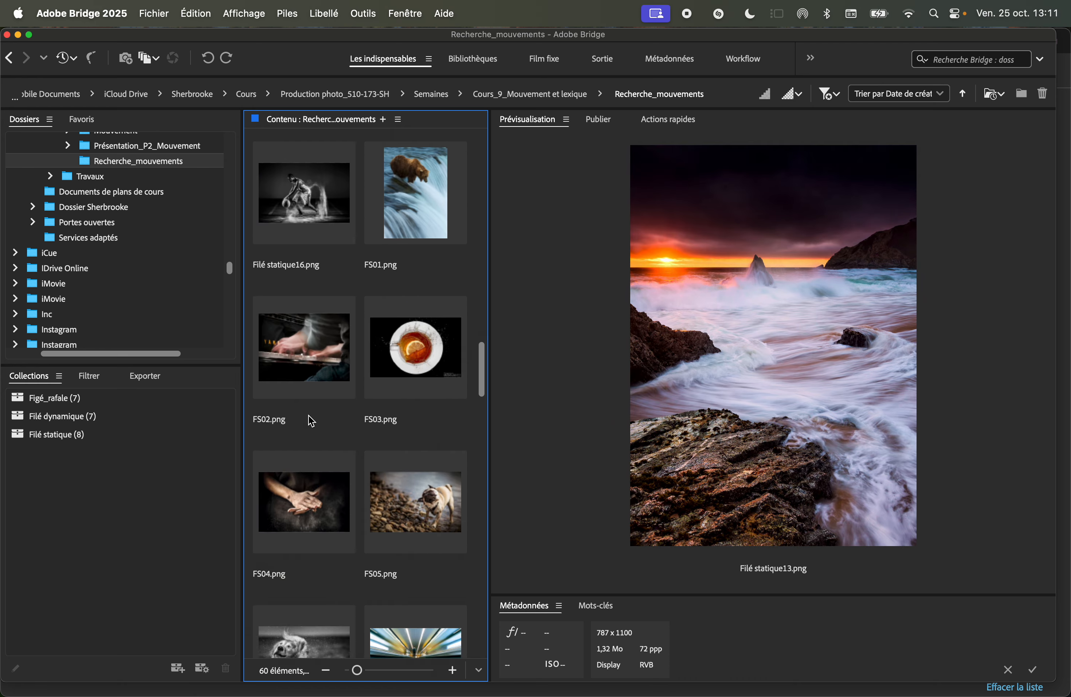
pyautogui.click(297, 359)
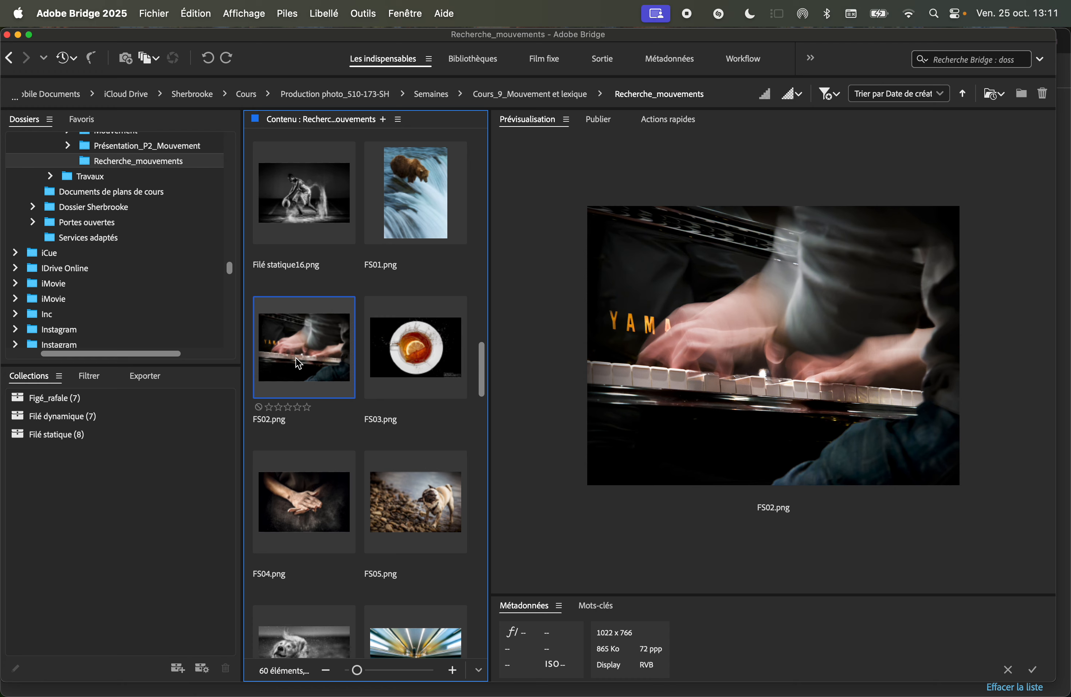
pyautogui.scroll(-2, 298, 362)
pyautogui.scroll(8, 298, 361)
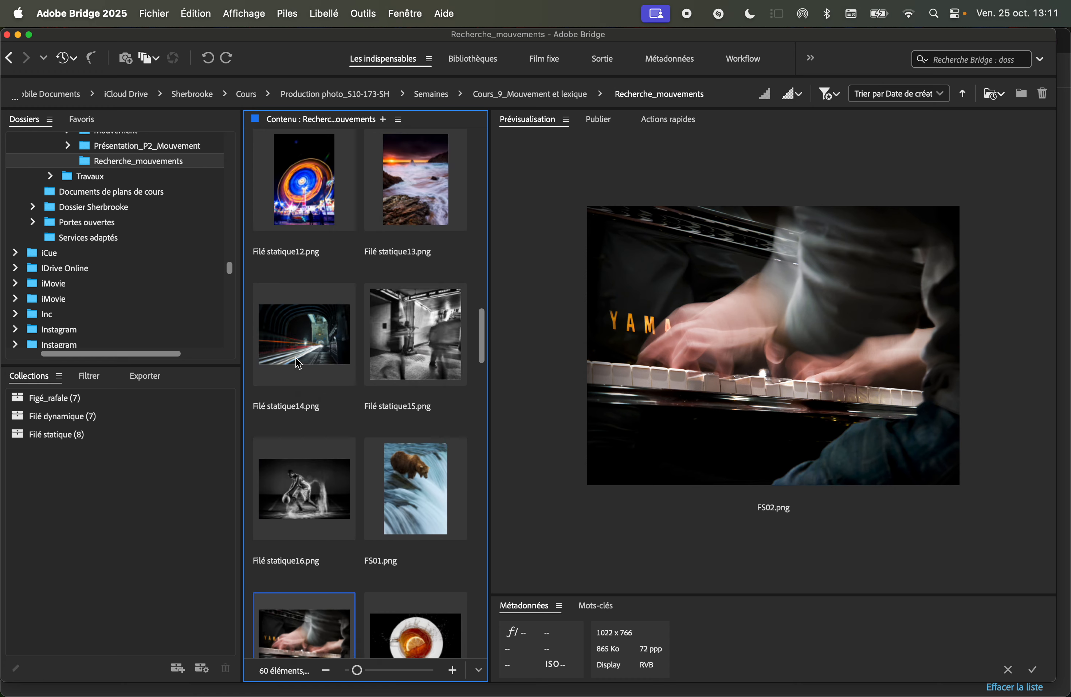
pyautogui.scroll(10, 298, 363)
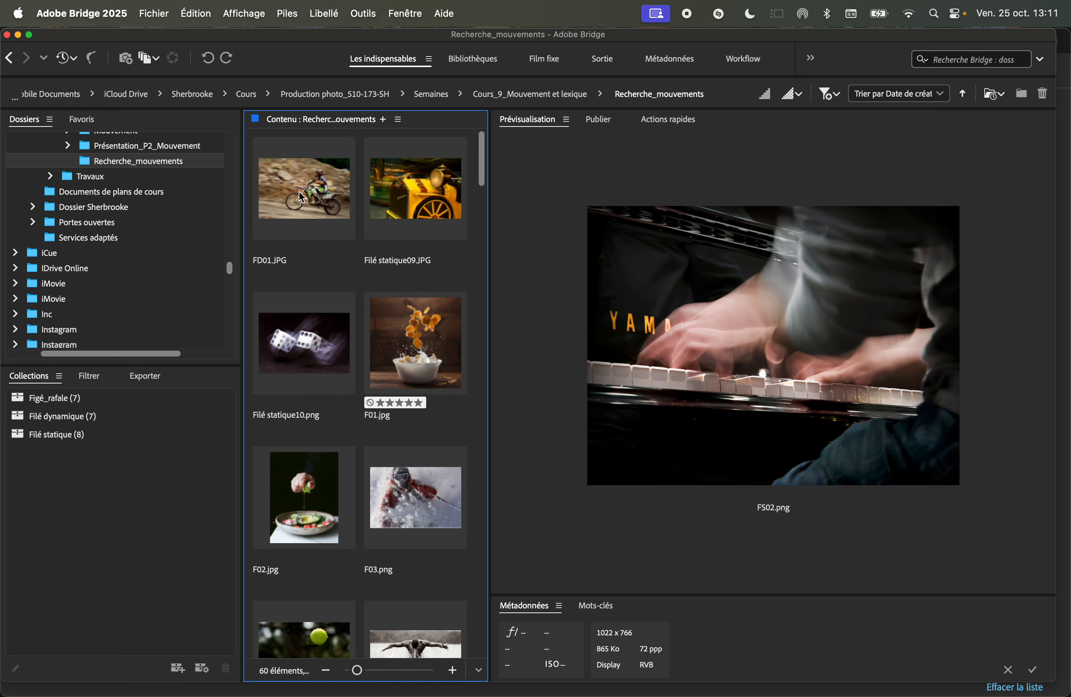
pyautogui.moveTo(308, 198); pyautogui.dragTo(139, 416)
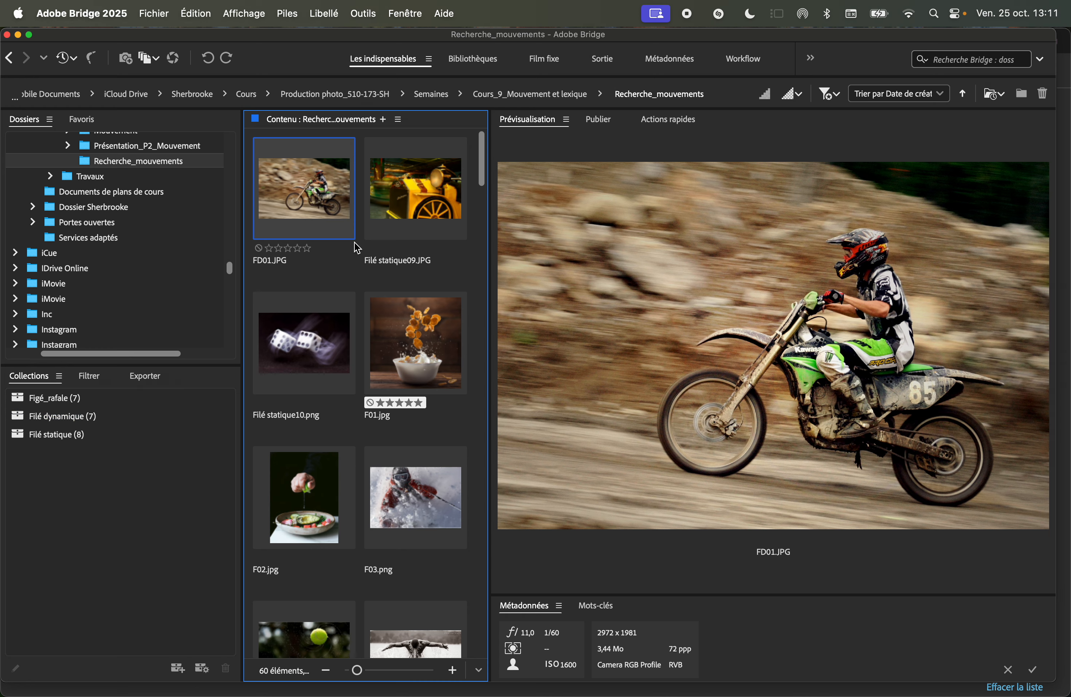
# Add FD02.png to the Filé dynamique collection.
pyautogui.click(304, 353)
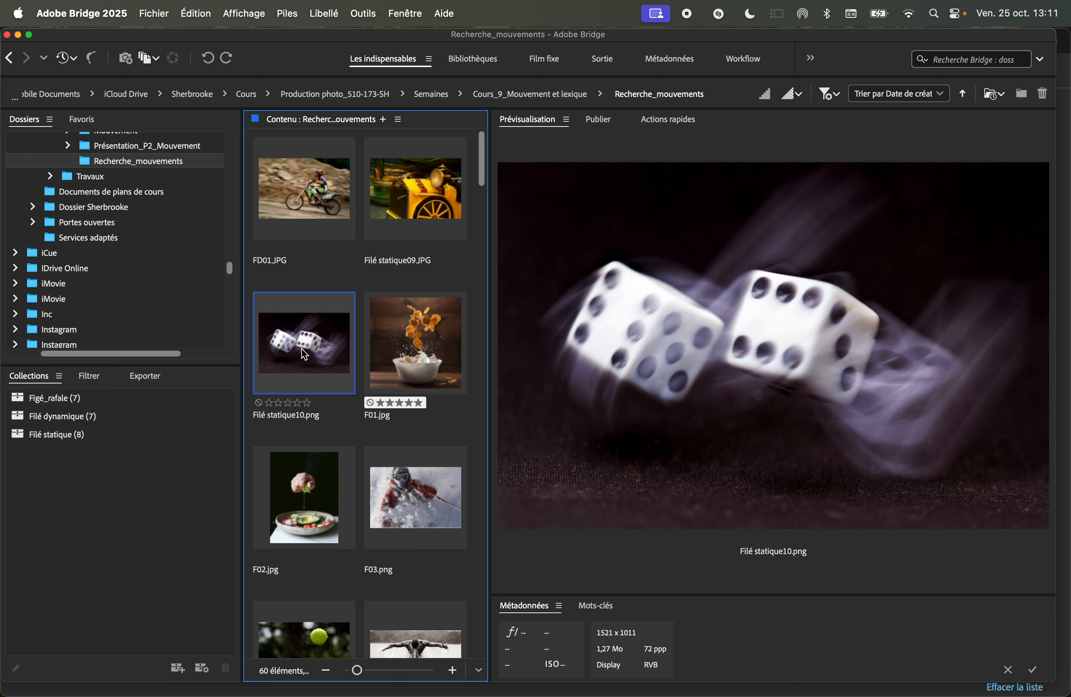
pyautogui.scroll(-12, 303, 351)
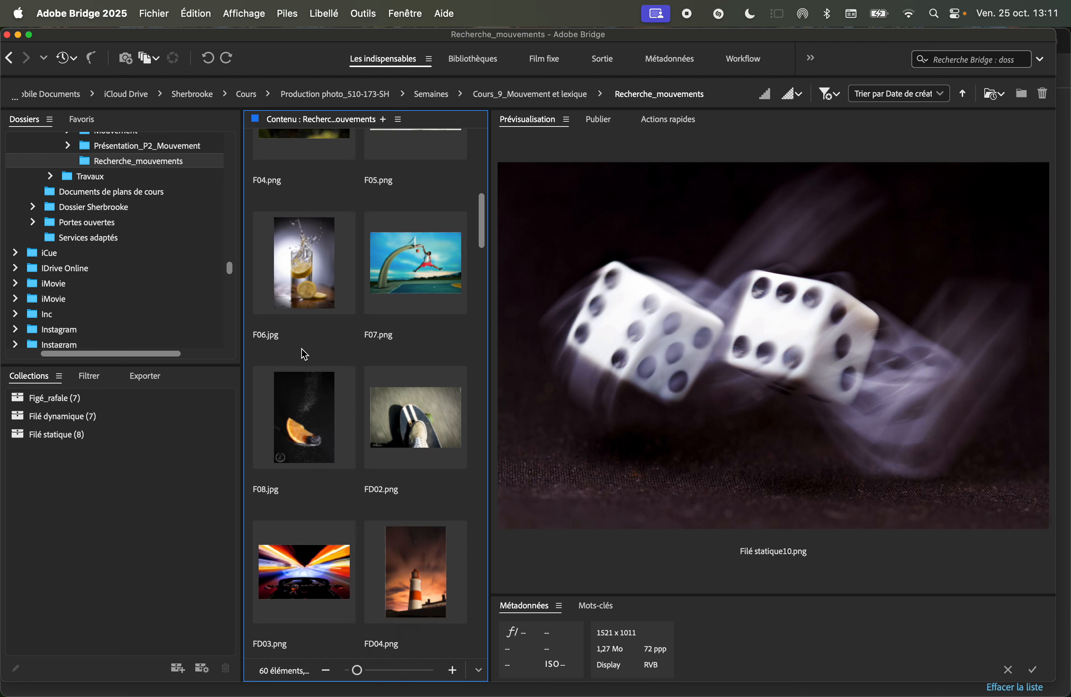
pyautogui.scroll(-2, 303, 351)
pyautogui.moveTo(389, 394); pyautogui.dragTo(143, 414)
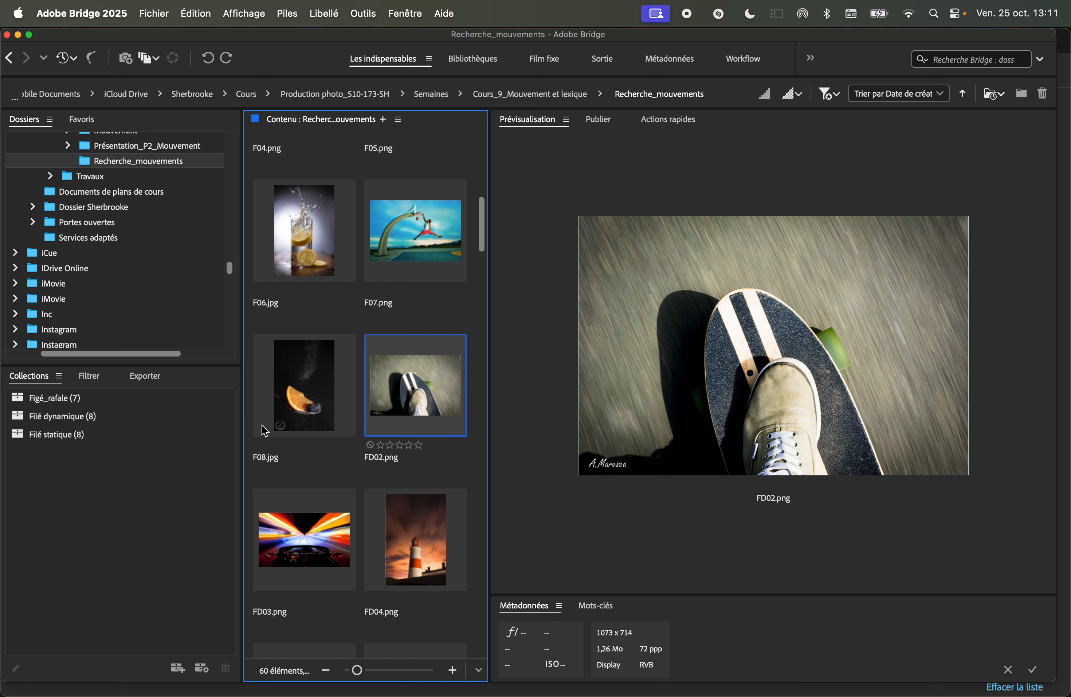
# Add F07.png to the Figé_rafale collection.
pyautogui.scroll(-3, 311, 430)
pyautogui.scroll(4, 351, 357)
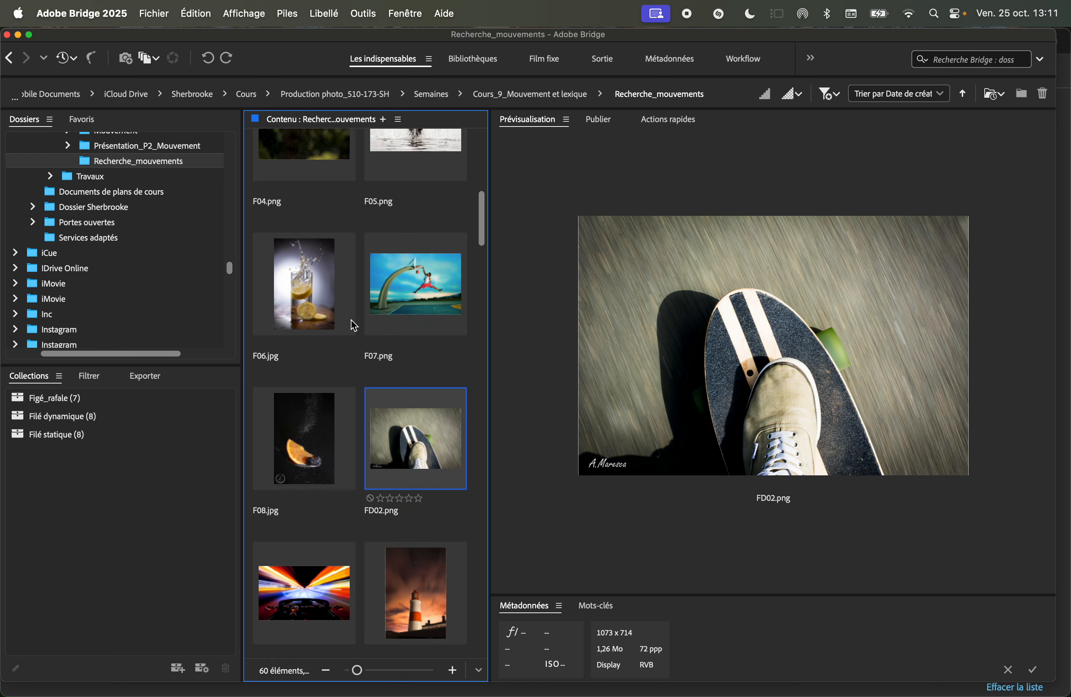
pyautogui.moveTo(405, 292); pyautogui.dragTo(121, 394)
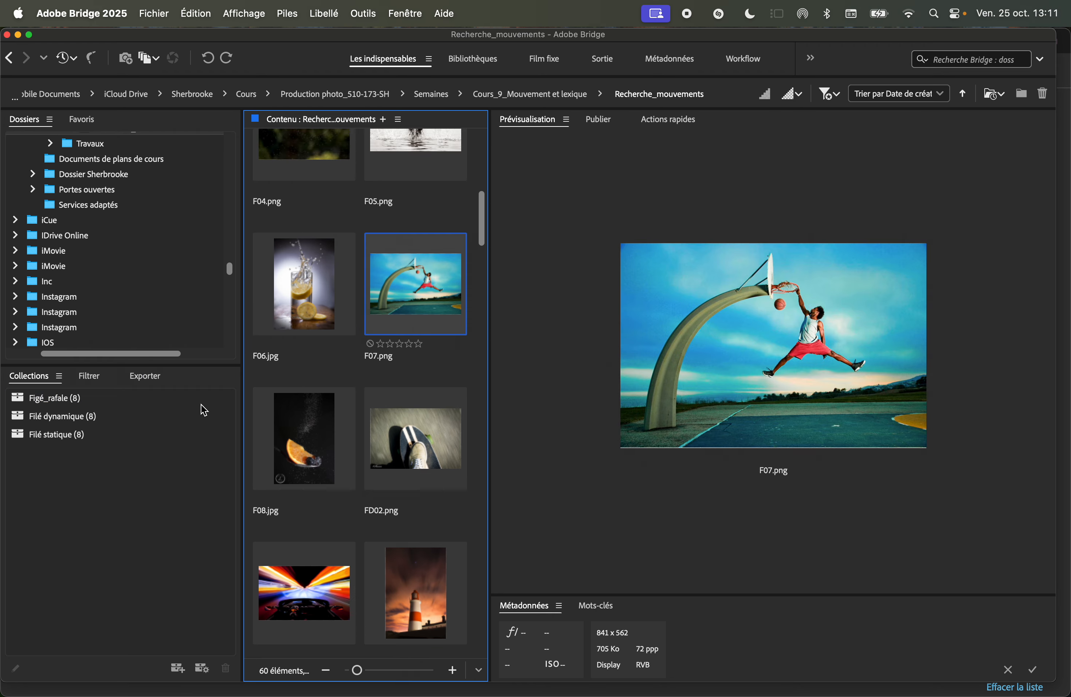
# Review the contents of the Figé_rafale, Filé dynamique and Filé statique collections.
pyautogui.click(59, 397)
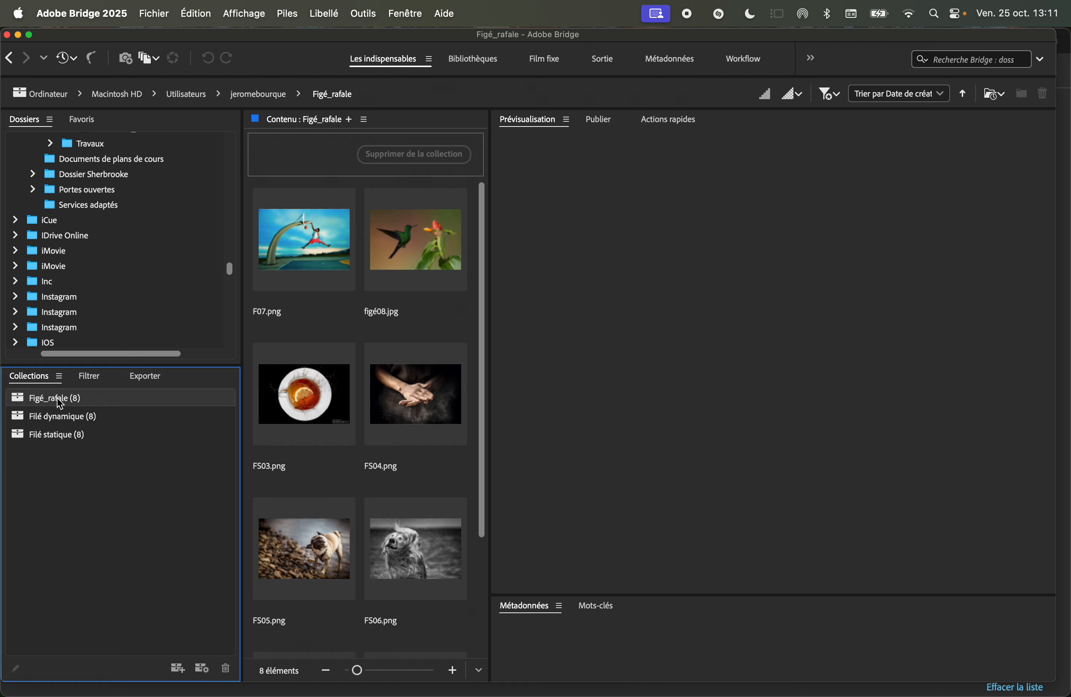
pyautogui.moveTo(490, 479); pyautogui.dragTo(744, 468)
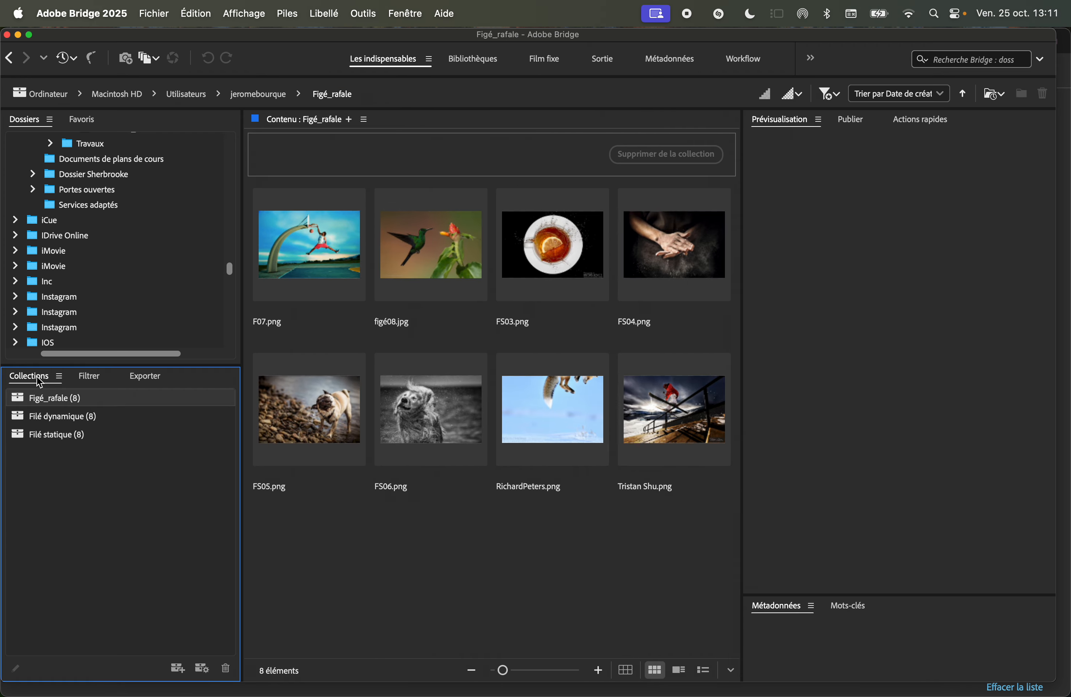
pyautogui.click(53, 425)
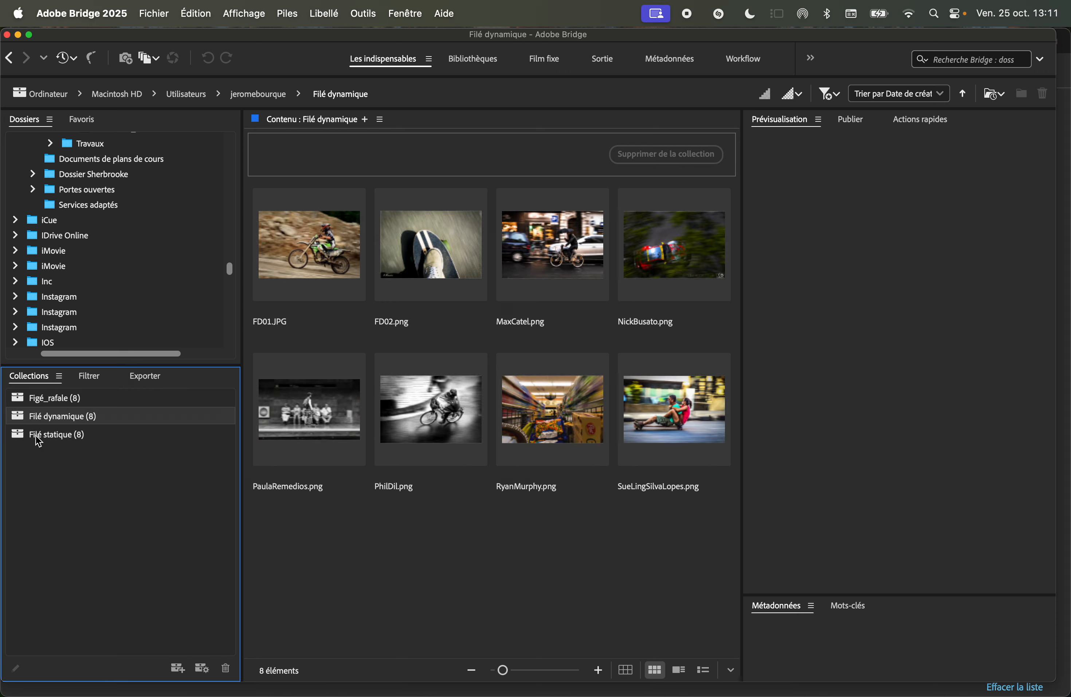
pyautogui.click(41, 441)
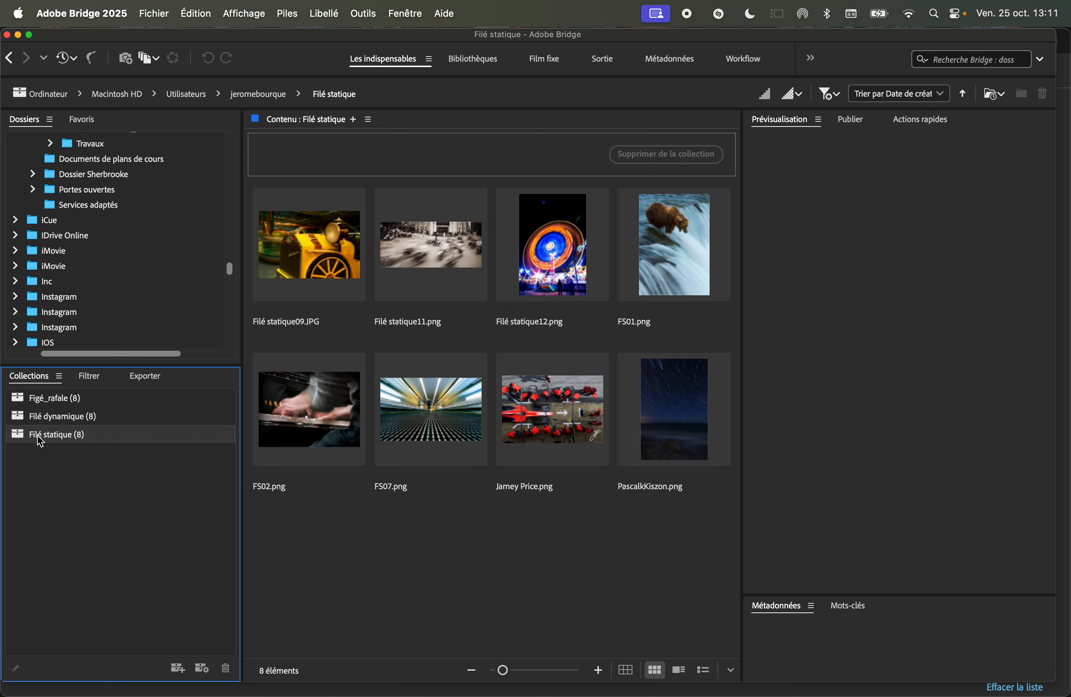
pyautogui.click(55, 403)
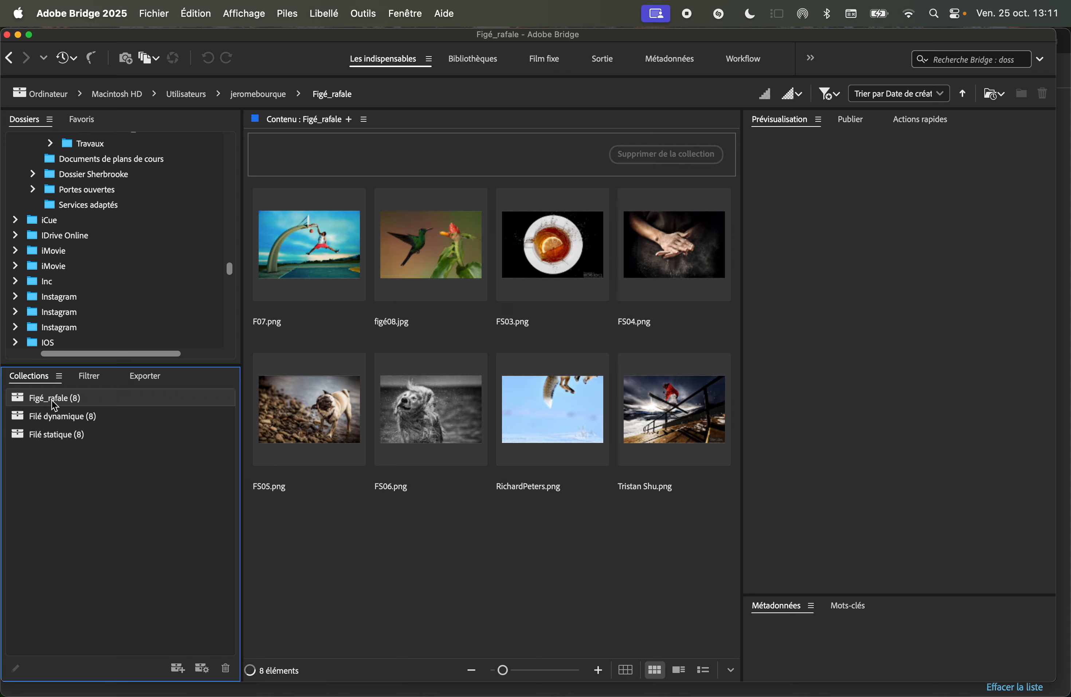
# Batch-rename all Figé_rafale images with the text F followed by a two-digit sequence number starting at 1.
pyautogui.moveTo(711, 519); pyautogui.dragTo(343, 260)
pyautogui.click(688, 541)
pyautogui.moveTo(674, 434); pyautogui.dragTo(640, 483)
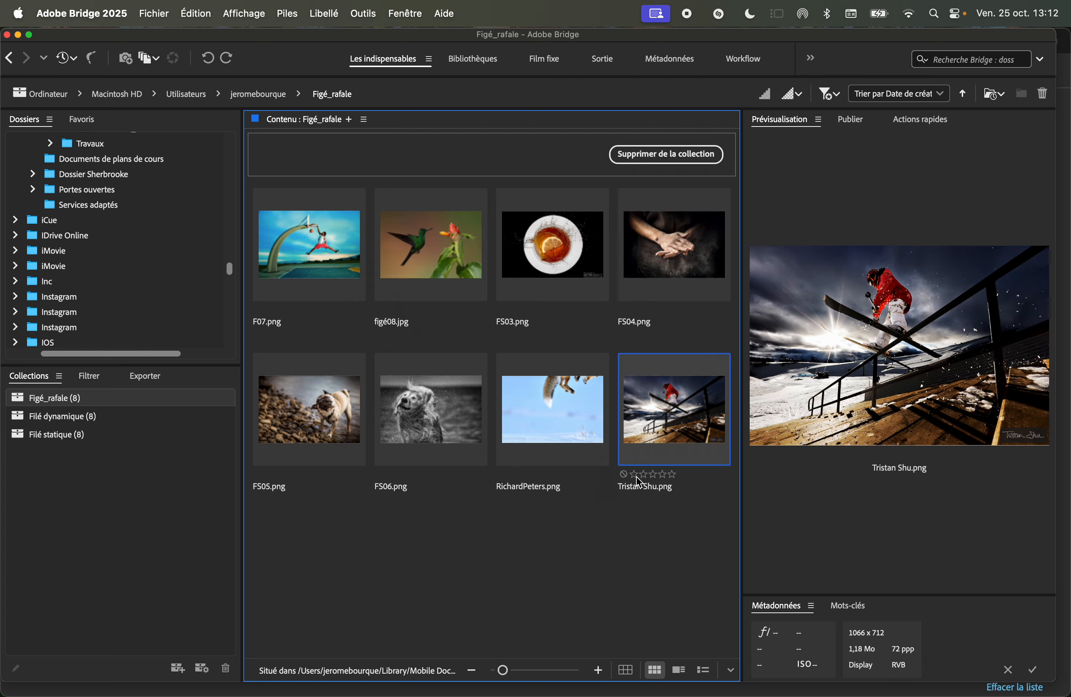
pyautogui.click(667, 514)
pyautogui.moveTo(686, 513); pyautogui.dragTo(304, 319)
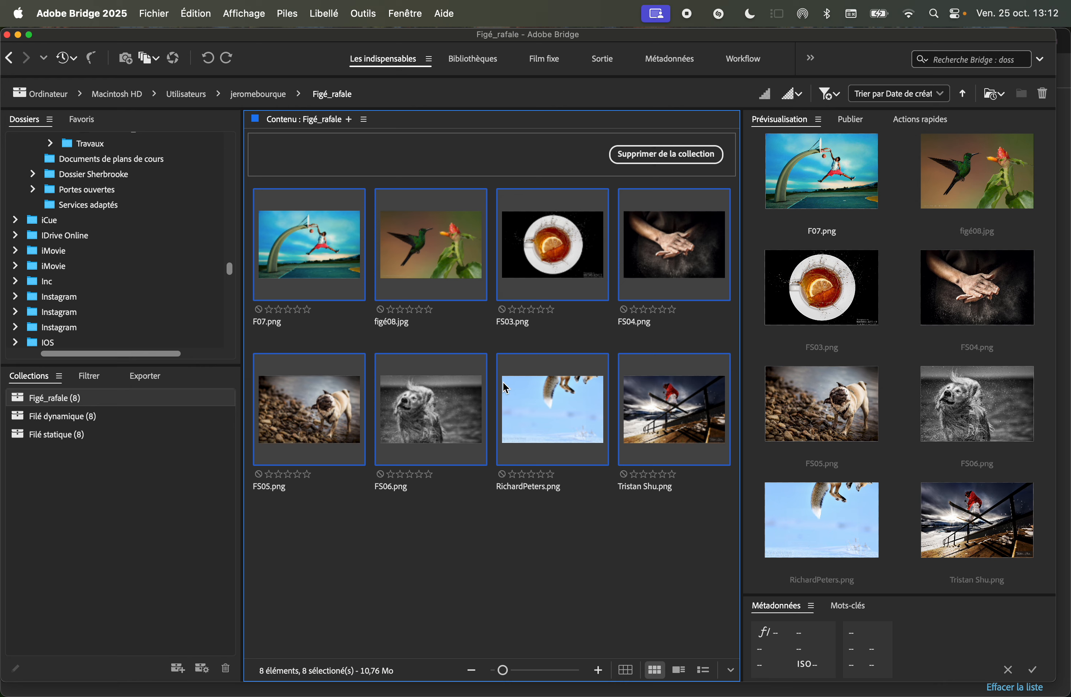
pyautogui.rightClick(551, 409)
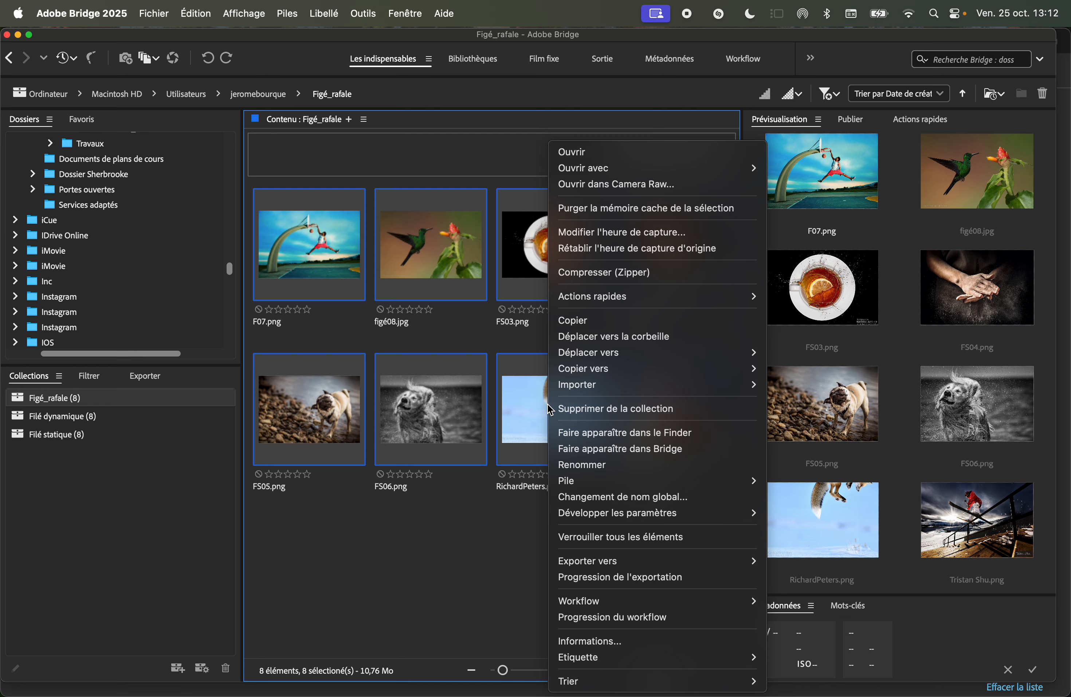
pyautogui.click(630, 501)
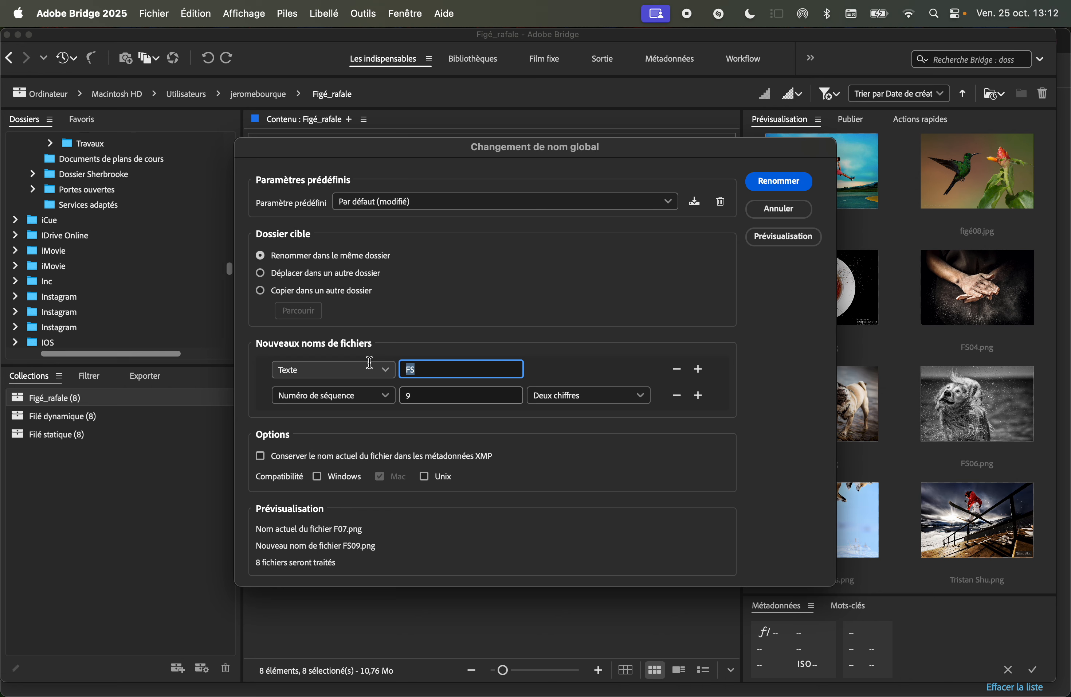
pyautogui.write('F')
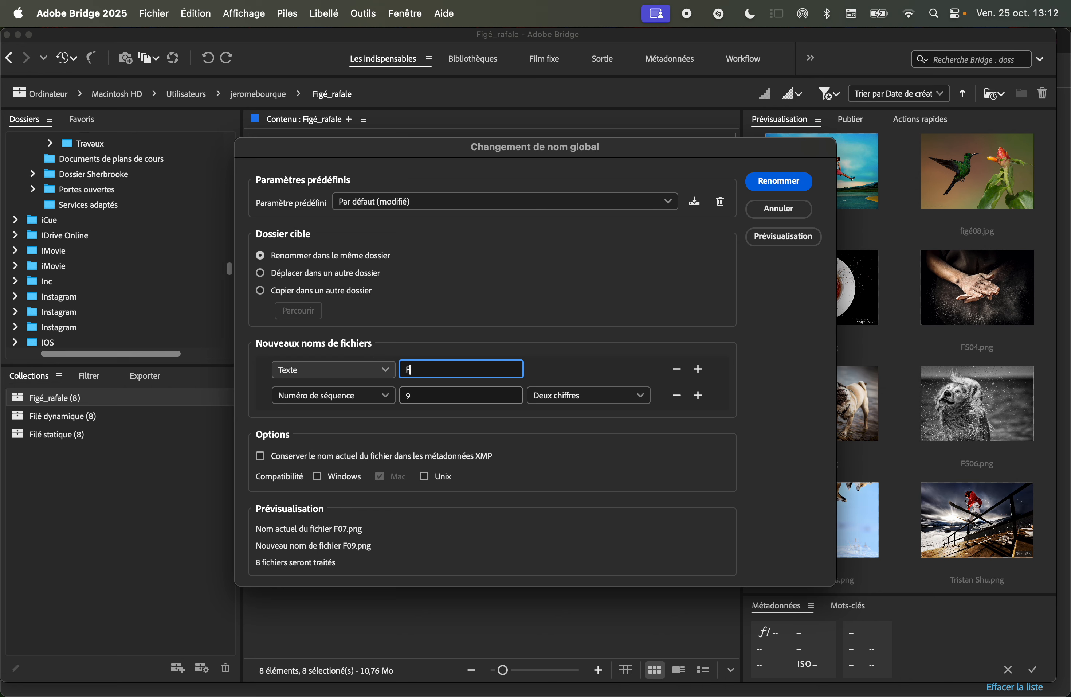
pyautogui.doubleClick(432, 402)
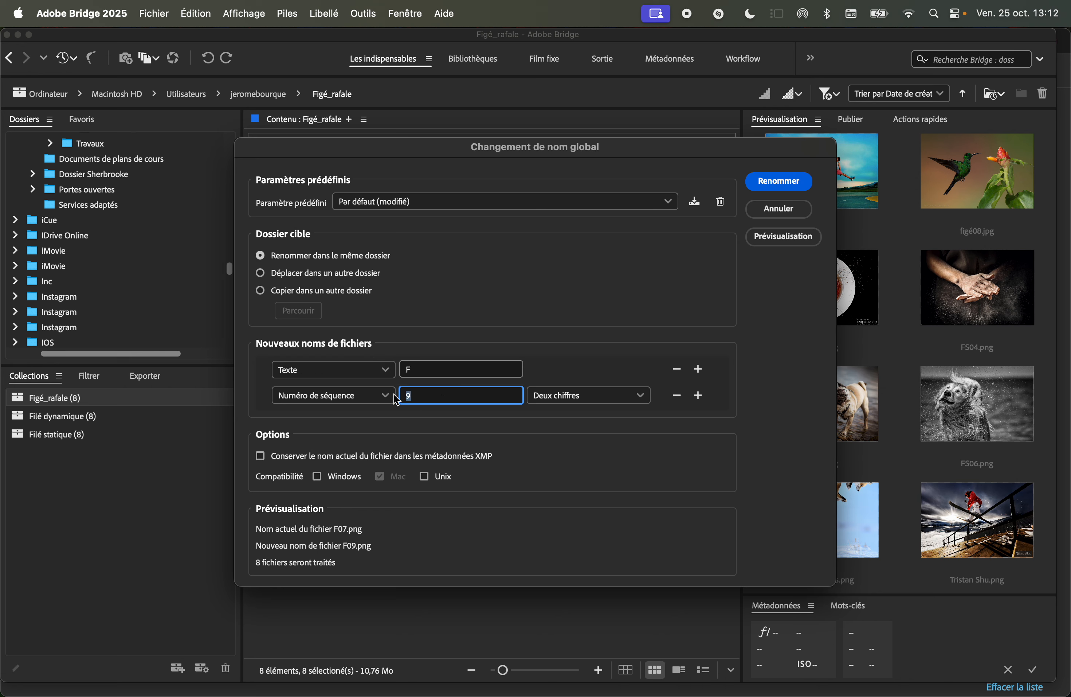
pyautogui.write('1')
pyautogui.click(781, 181)
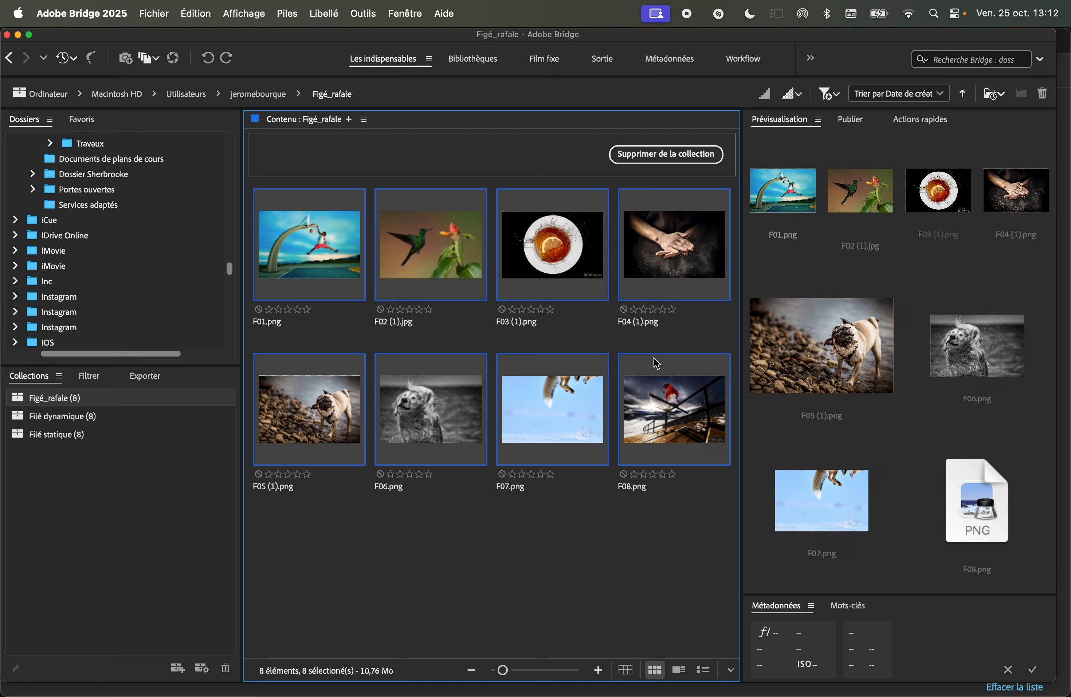
# Batch-rename all Filé dynamique images with the text FD followed by a two-digit sequence number starting at 1.
pyautogui.click(52, 418)
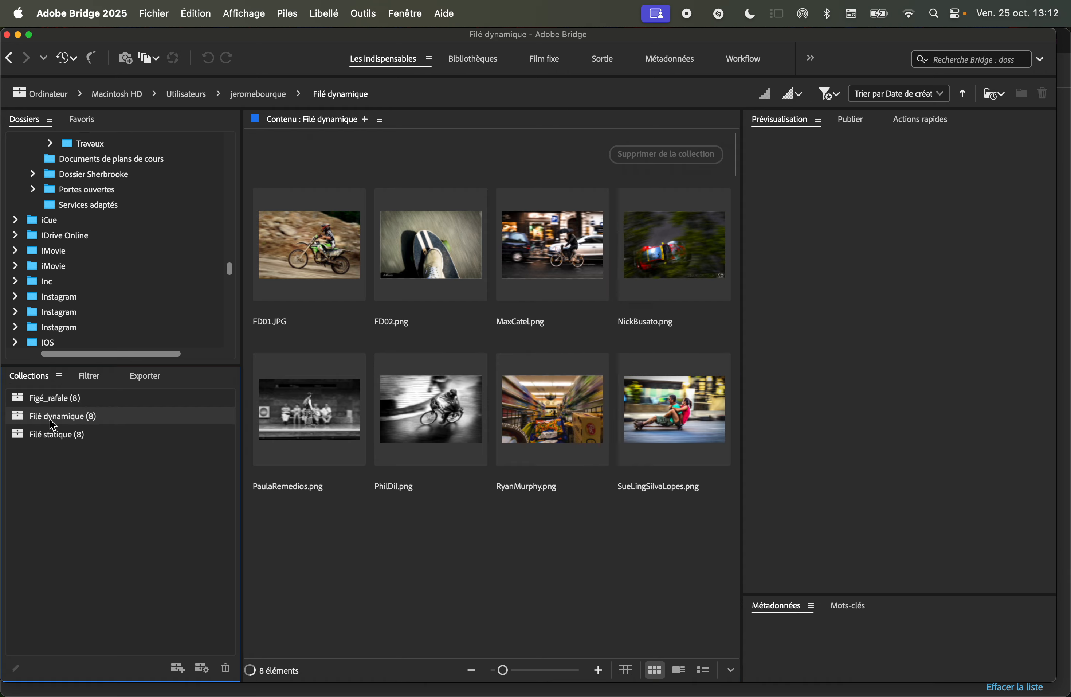
pyautogui.moveTo(686, 545); pyautogui.dragTo(328, 239)
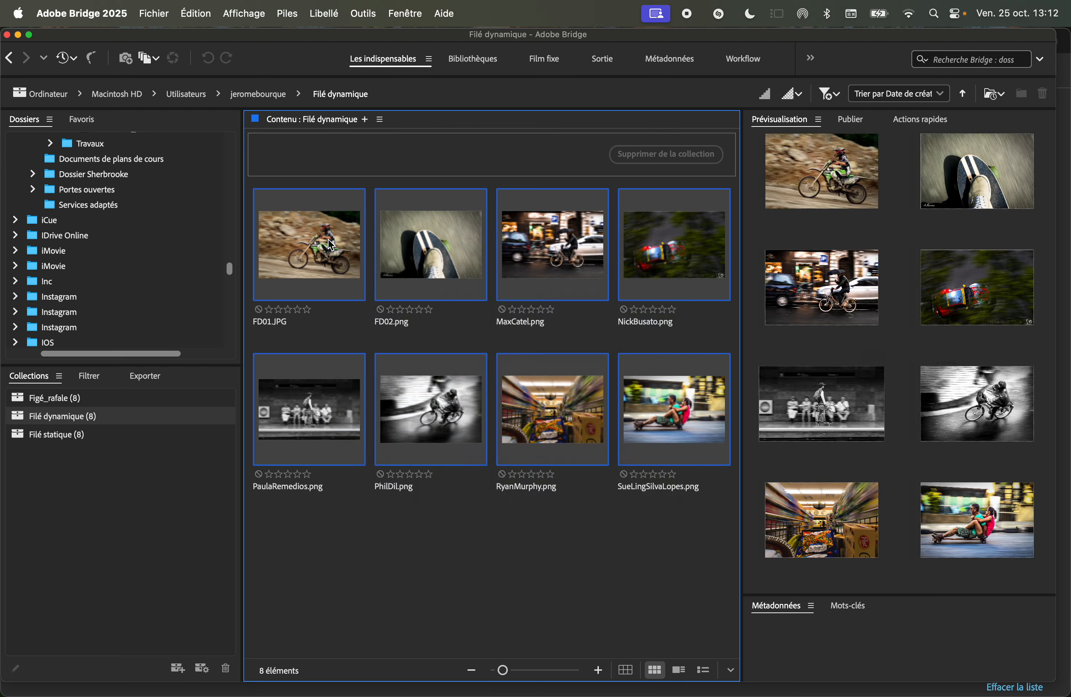
pyautogui.rightClick(328, 238)
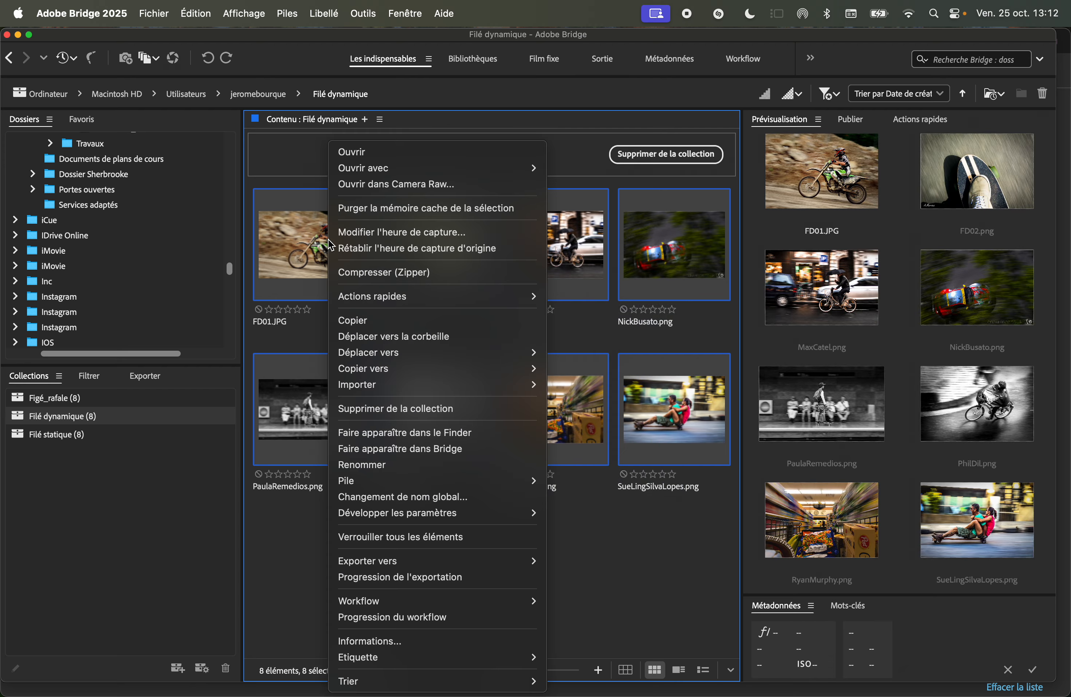
pyautogui.click(467, 498)
pyautogui.click(424, 369)
pyautogui.write('D')
pyautogui.press('Tab')
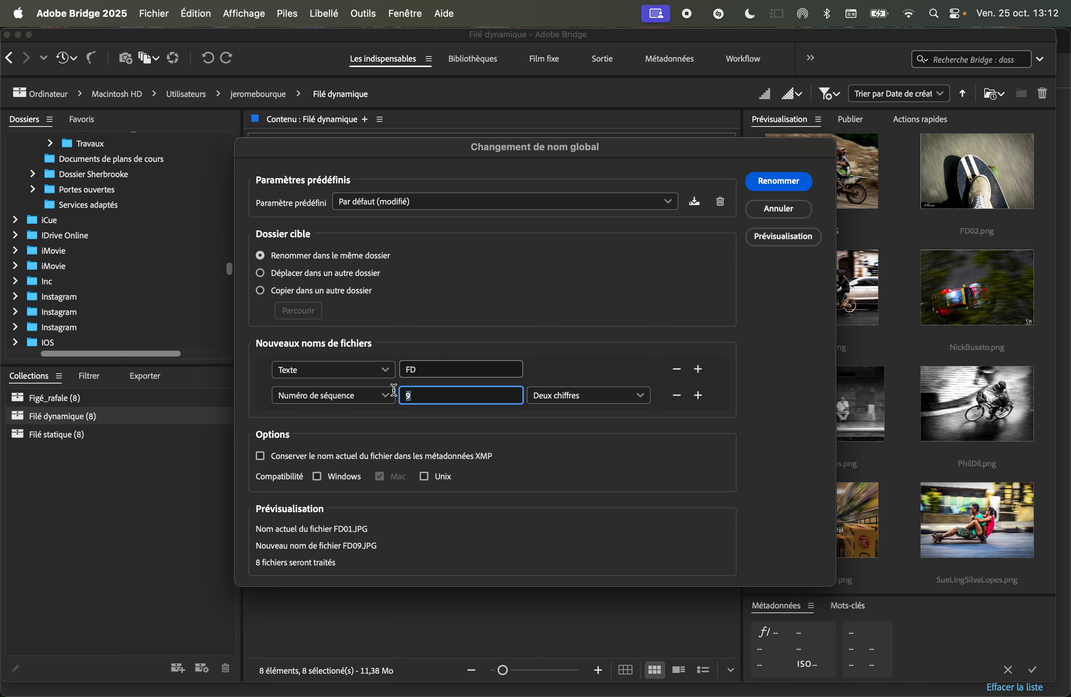
pyautogui.write('1')
pyautogui.click(803, 176)
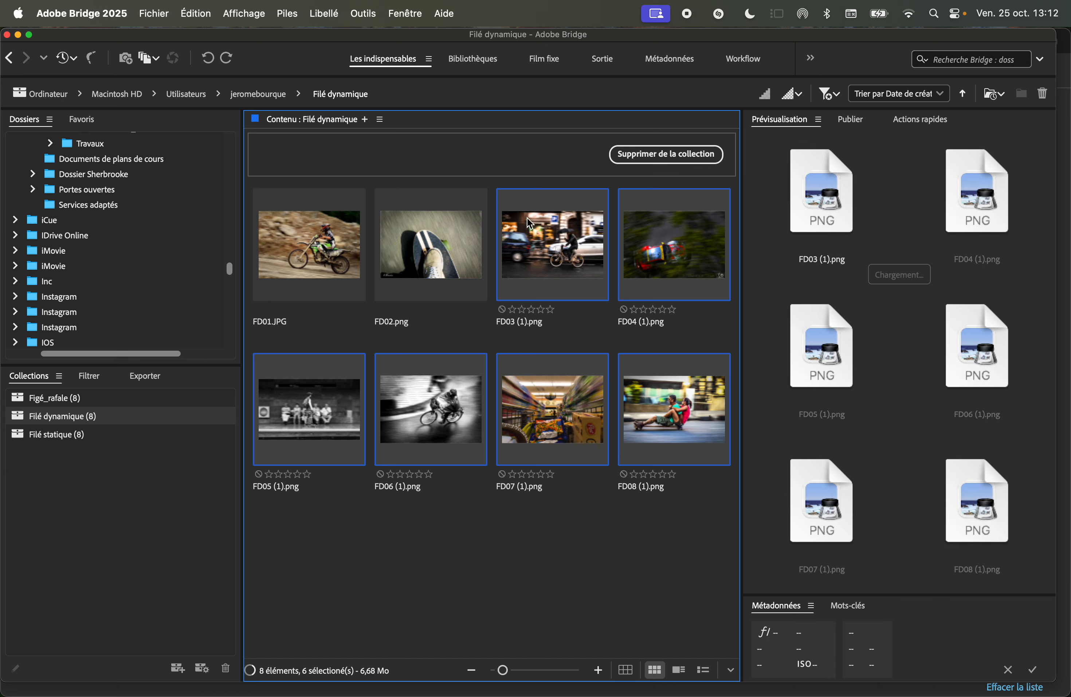
# Batch-rename all Filé statique images with the text FS followed by a two-digit sequence number starting at 1.
pyautogui.click(57, 435)
pyautogui.moveTo(674, 541); pyautogui.dragTo(281, 237)
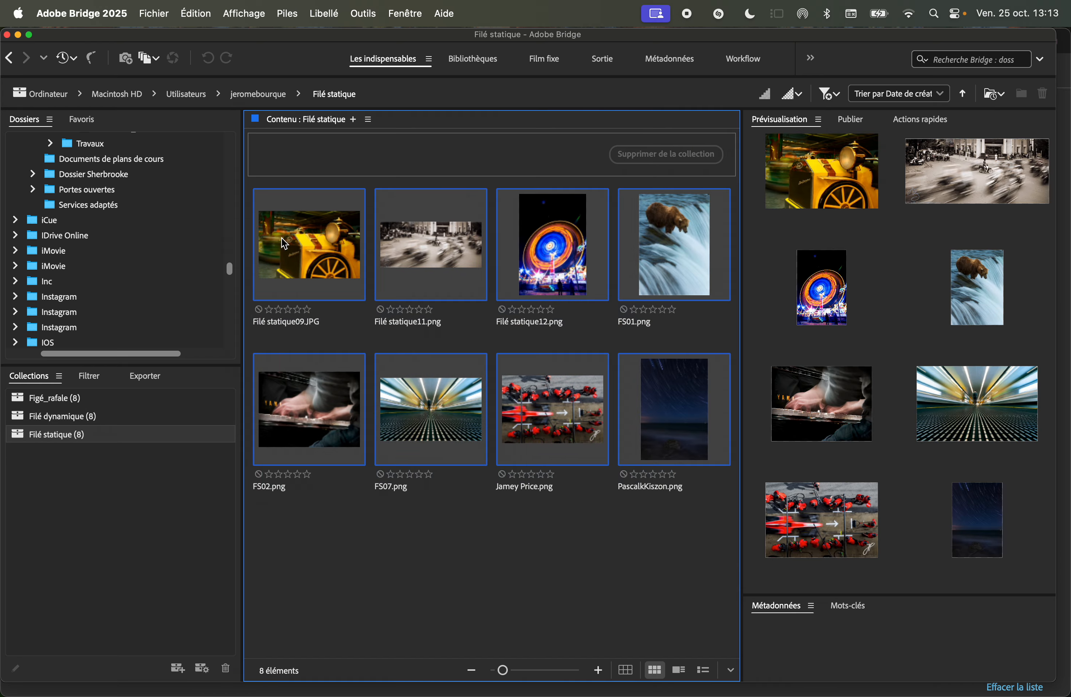
pyautogui.rightClick(322, 235)
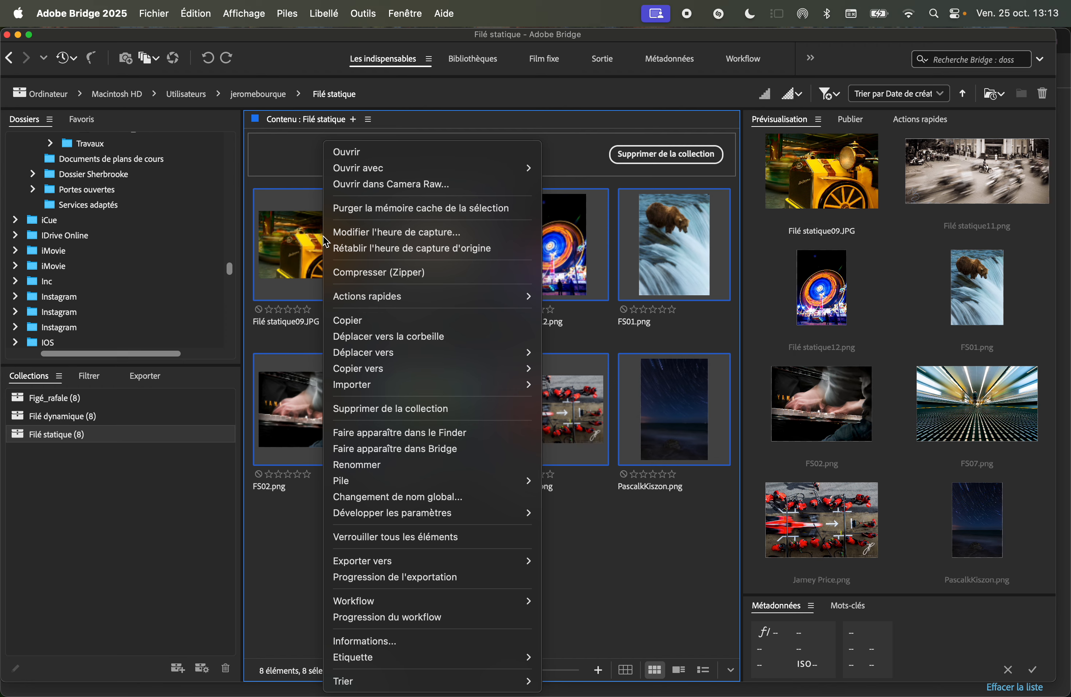
pyautogui.click(433, 498)
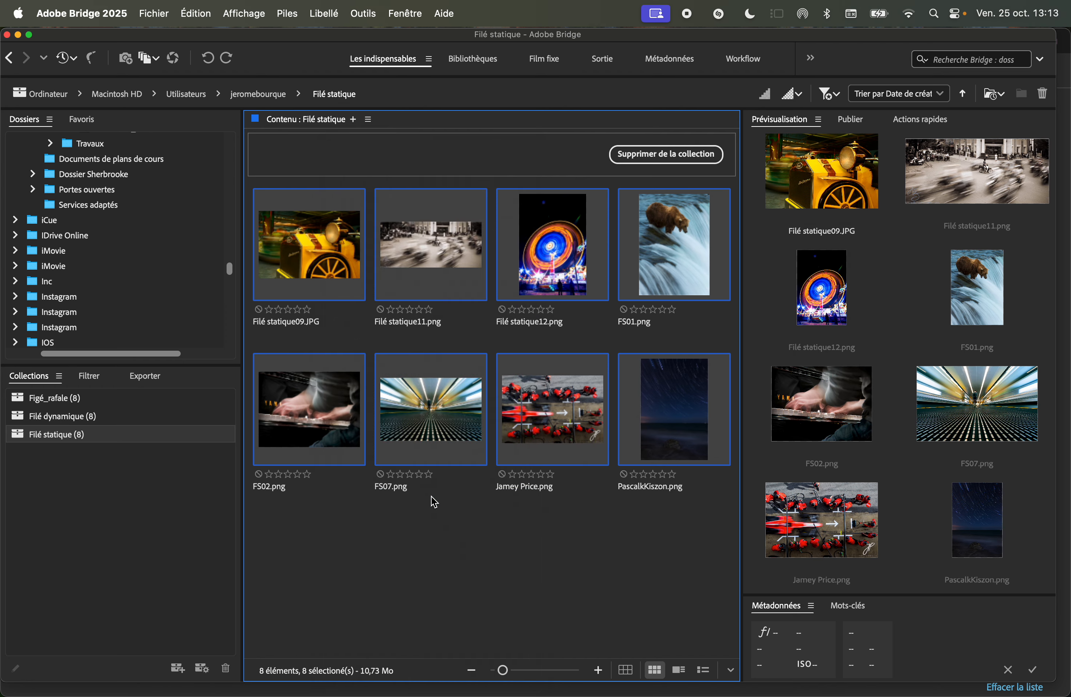
pyautogui.click(431, 375)
pyautogui.press('BackSpace')
pyautogui.write('S')
pyautogui.doubleClick(418, 395)
pyautogui.press('BackSpace')
pyautogui.write('1')
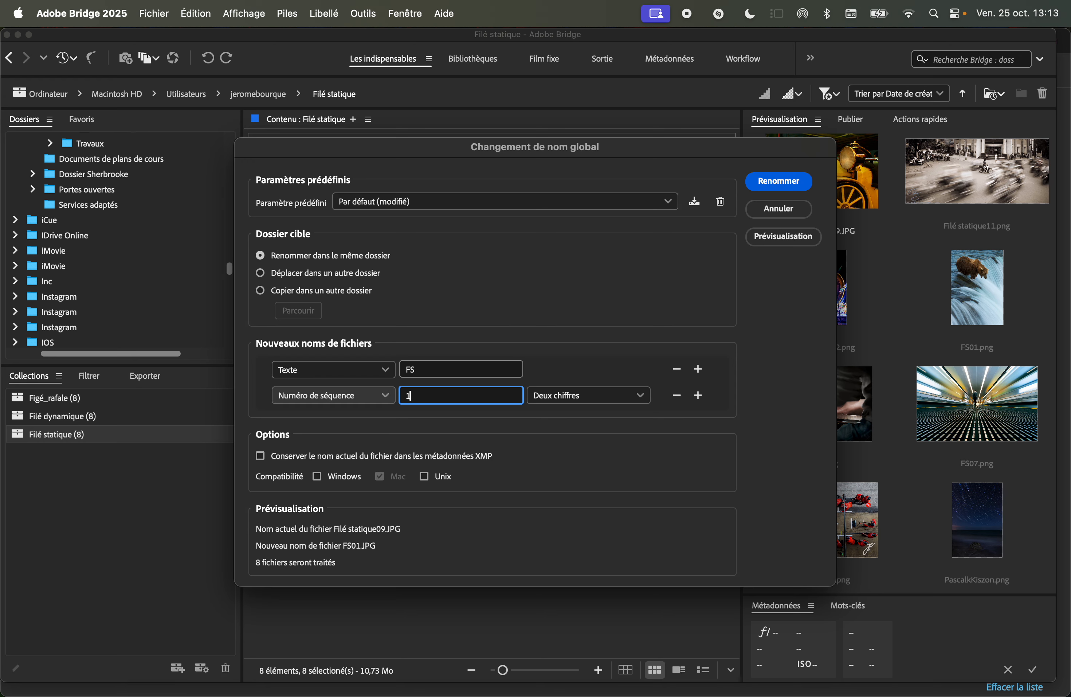
pyautogui.click(796, 186)
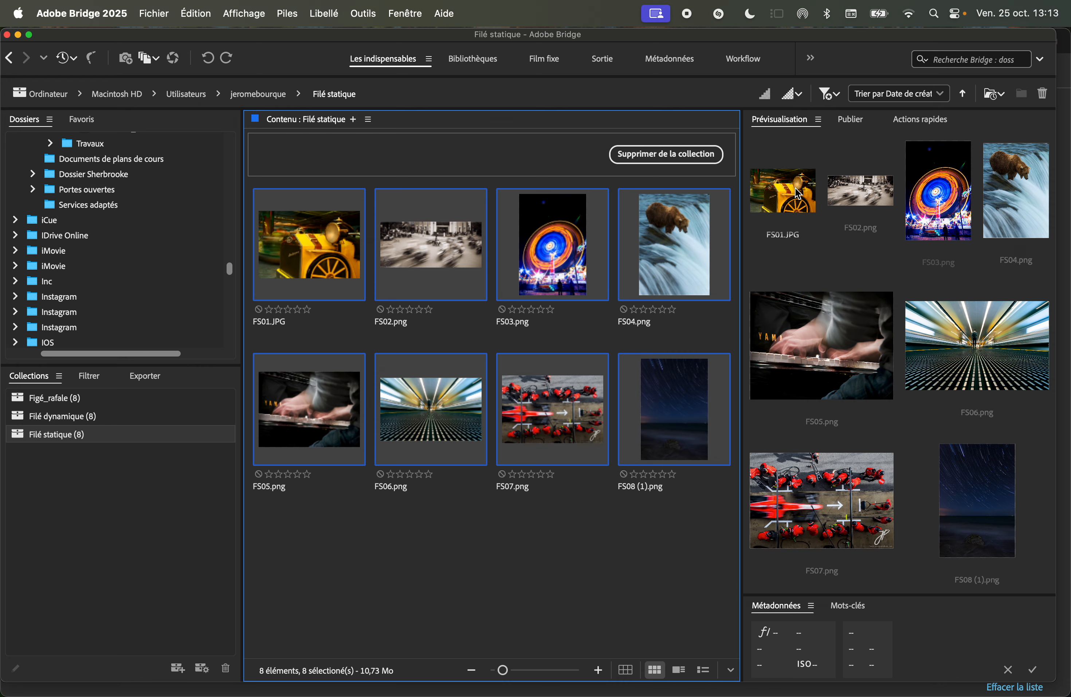
# Switch to the Sortie workspace and widen the output settings panel.
pyautogui.click(605, 60)
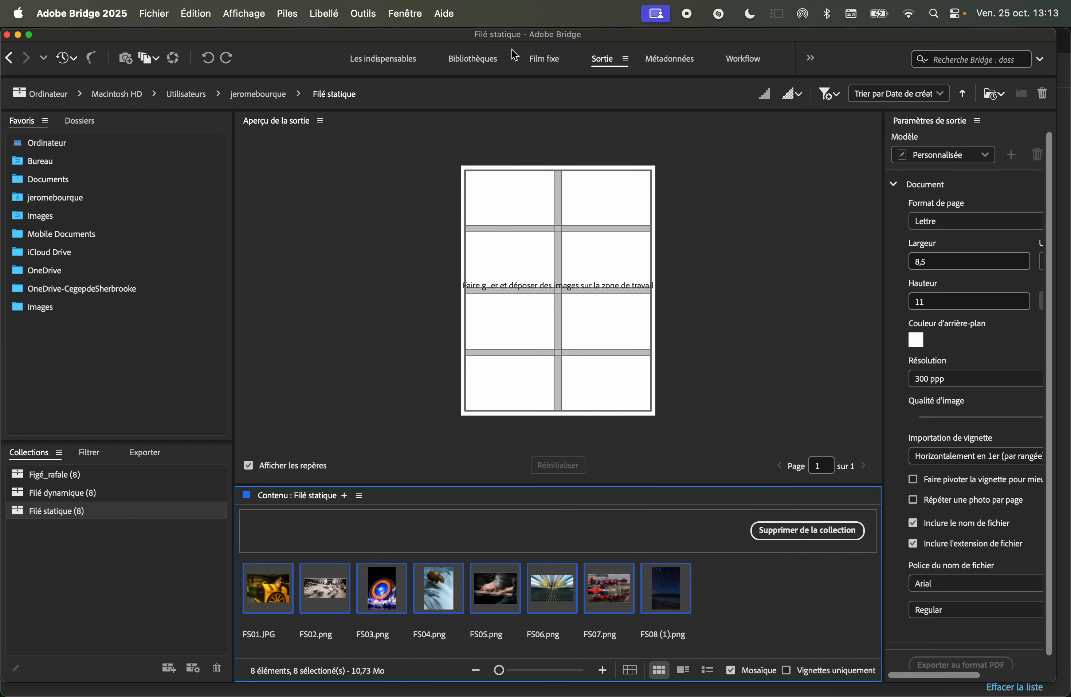
pyautogui.click(413, 18)
pyautogui.moveTo(418, 42)
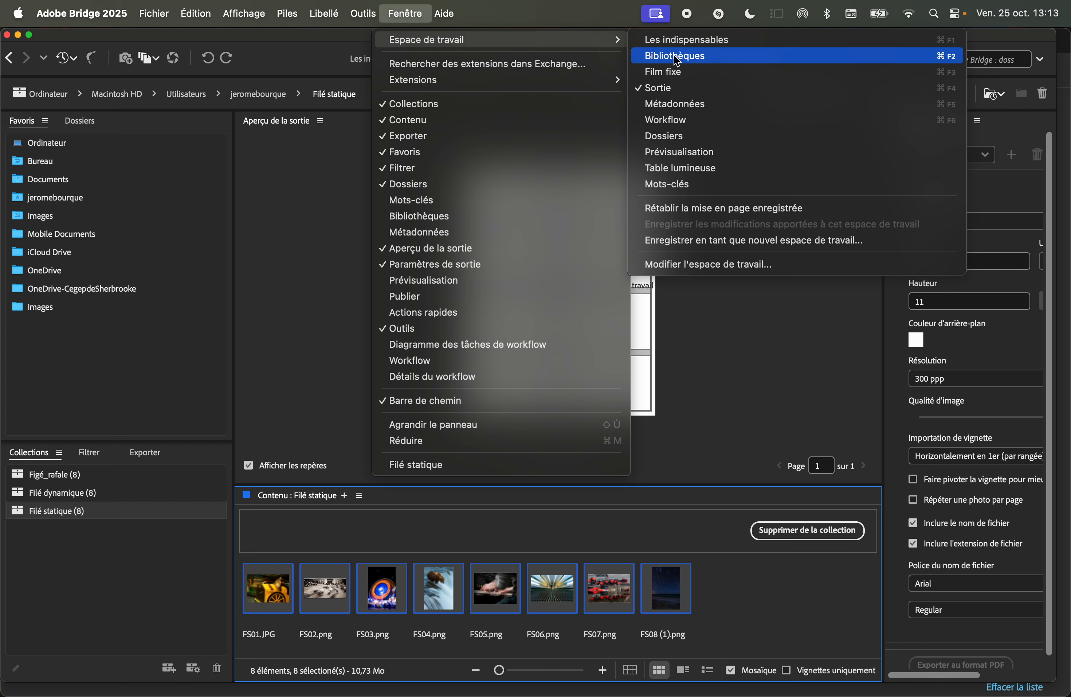
pyautogui.click(673, 91)
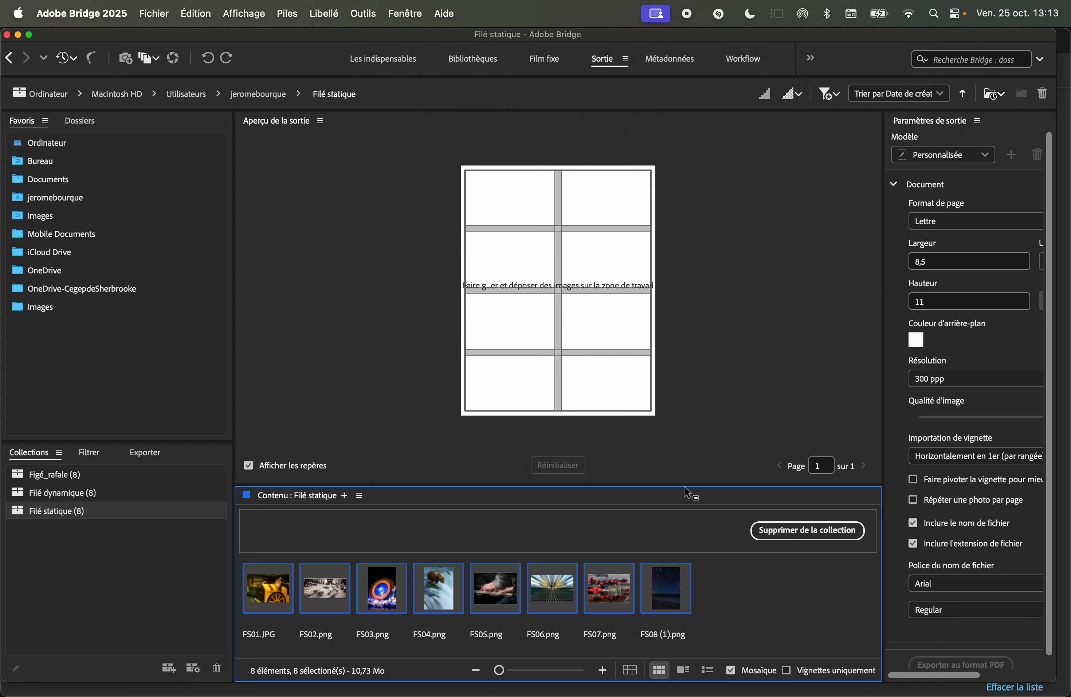
pyautogui.moveTo(685, 485)
pyautogui.mouseDown()
pyautogui.moveTo(677, 425)
pyautogui.moveTo(675, 469)
pyautogui.mouseUp()
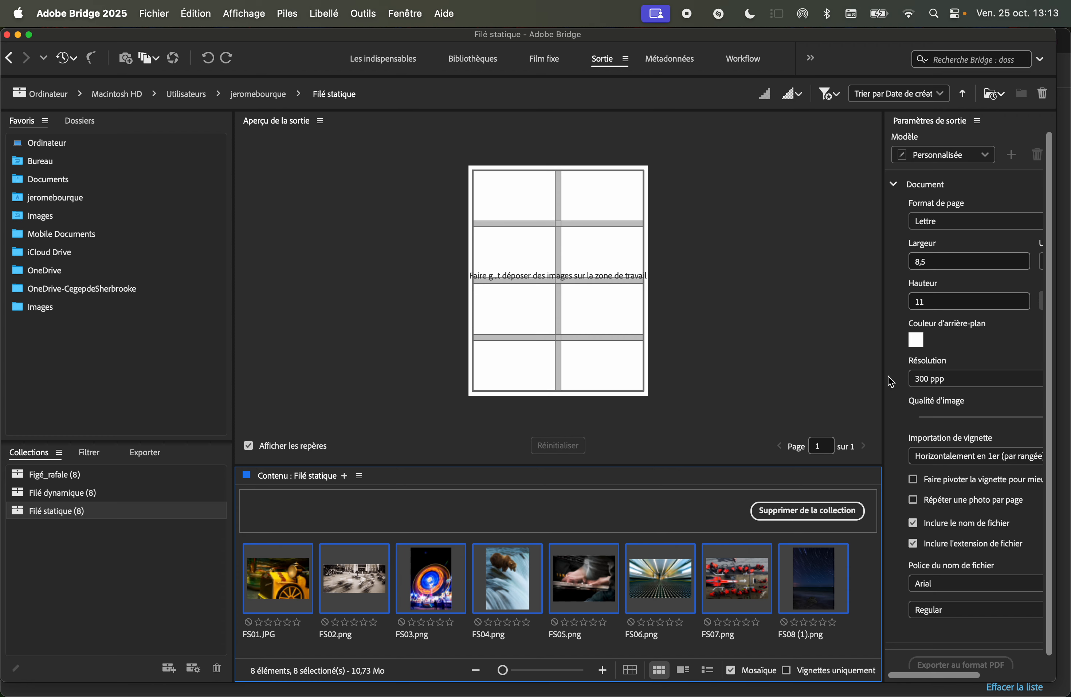
pyautogui.moveTo(864, 378); pyautogui.dragTo(712, 378)
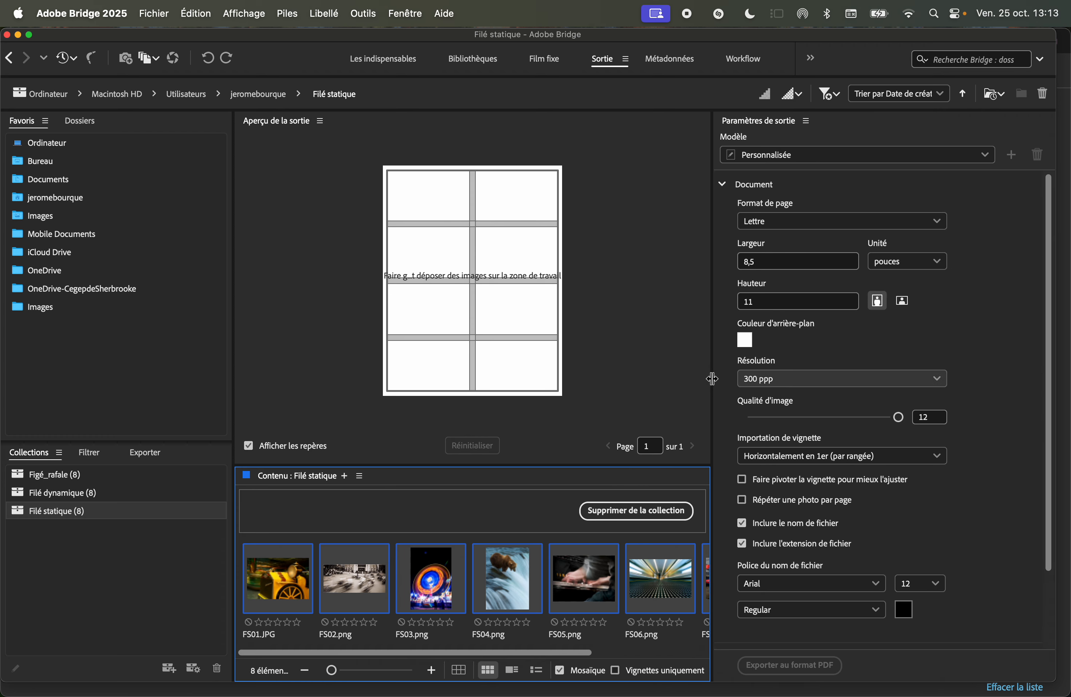
# Show the Figé_rafale collection in the content panel with smaller thumbnails.
pyautogui.click(54, 476)
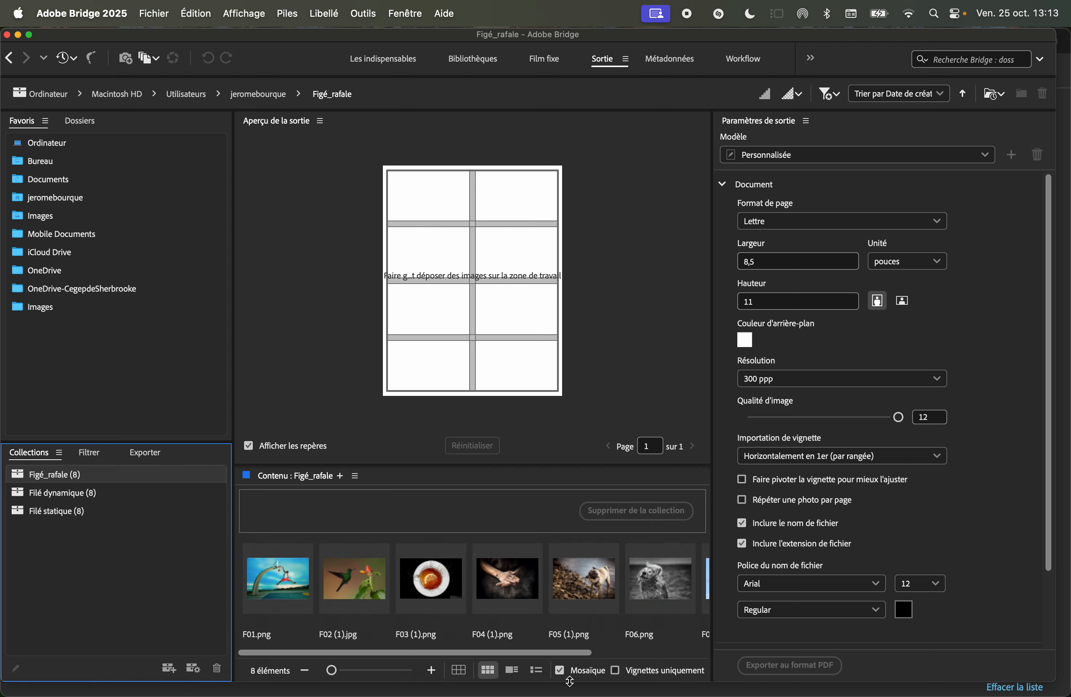
pyautogui.click(310, 670)
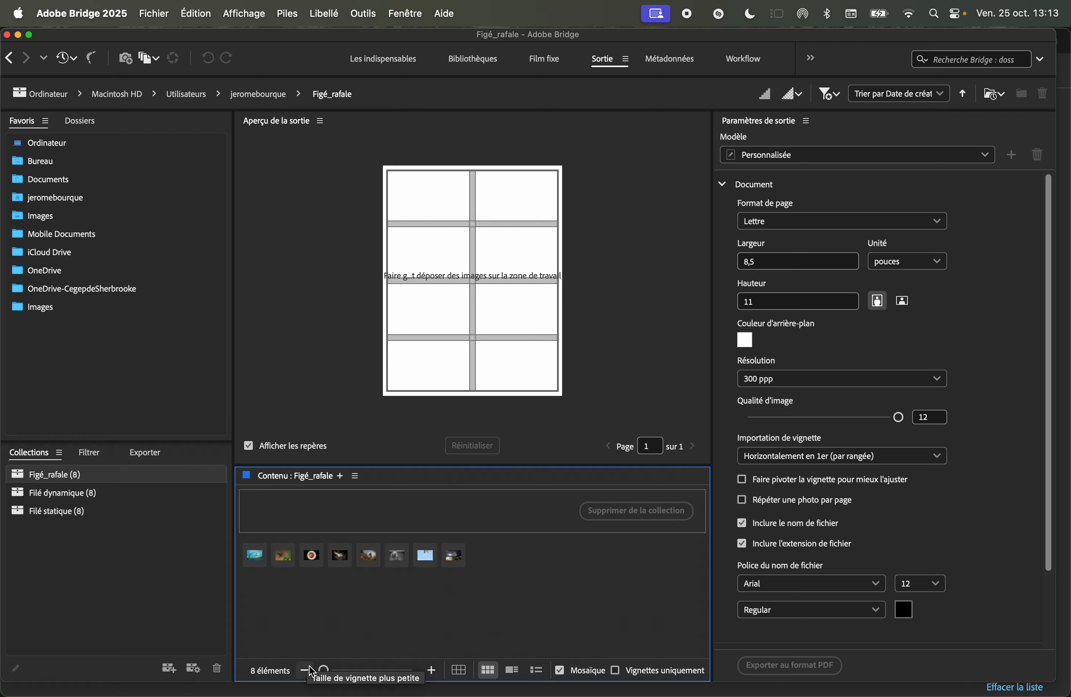
pyautogui.click(326, 670)
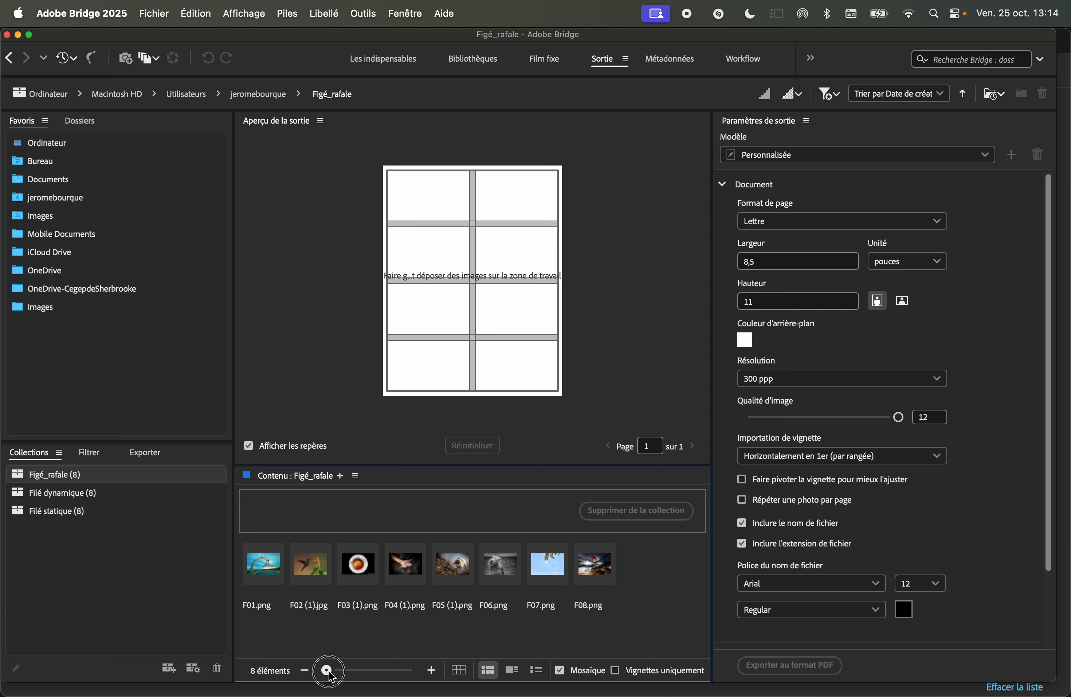
pyautogui.moveTo(331, 674); pyautogui.dragTo(328, 675)
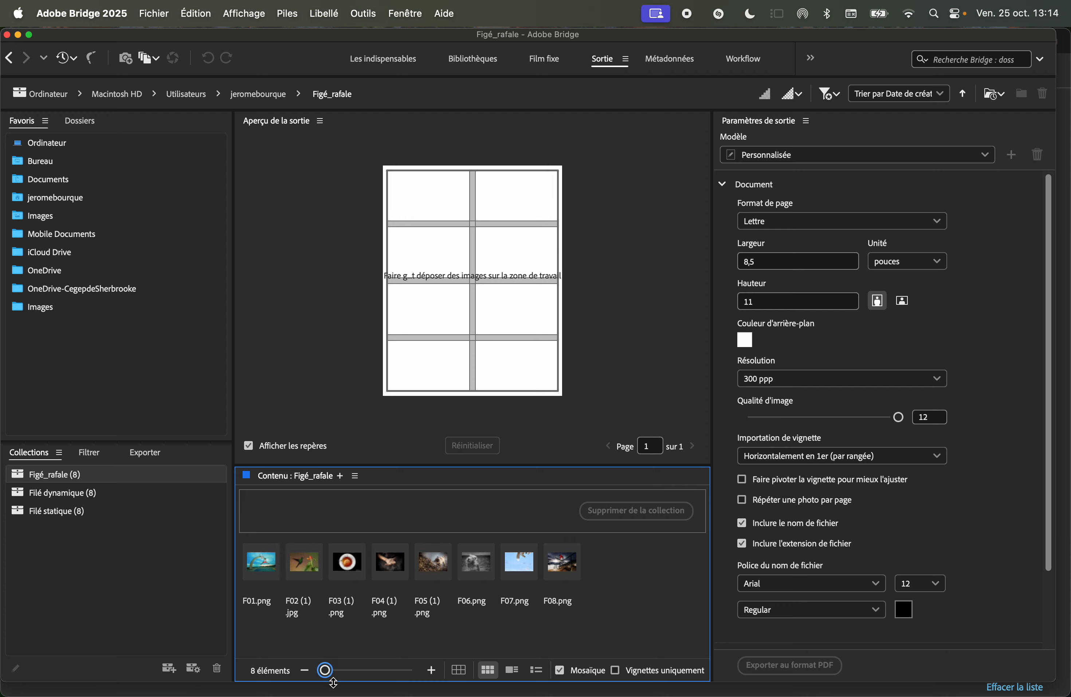
pyautogui.moveTo(326, 669); pyautogui.dragTo(326, 669)
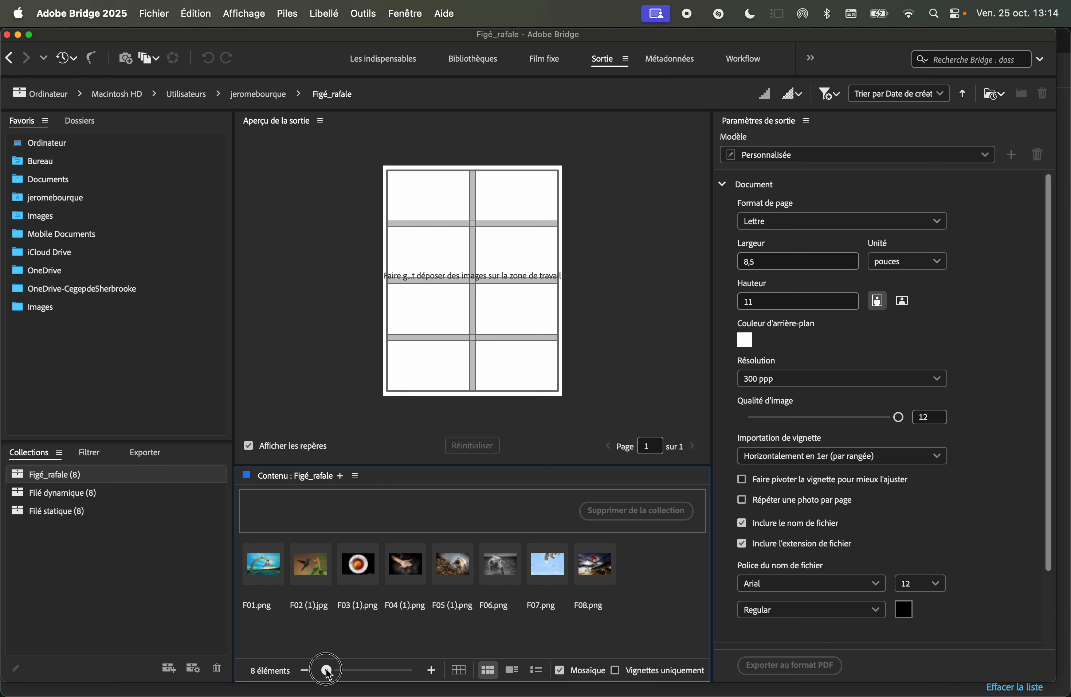
# Examine the Document and Grilles et marges output settings.
pyautogui.click(723, 184)
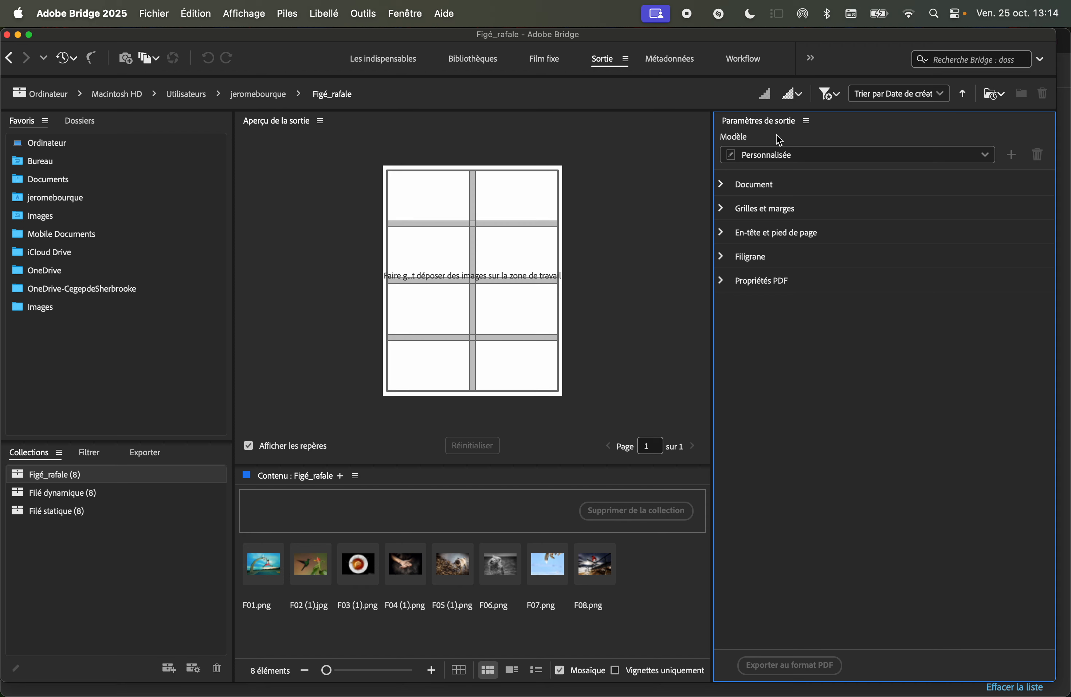
pyautogui.click(722, 186)
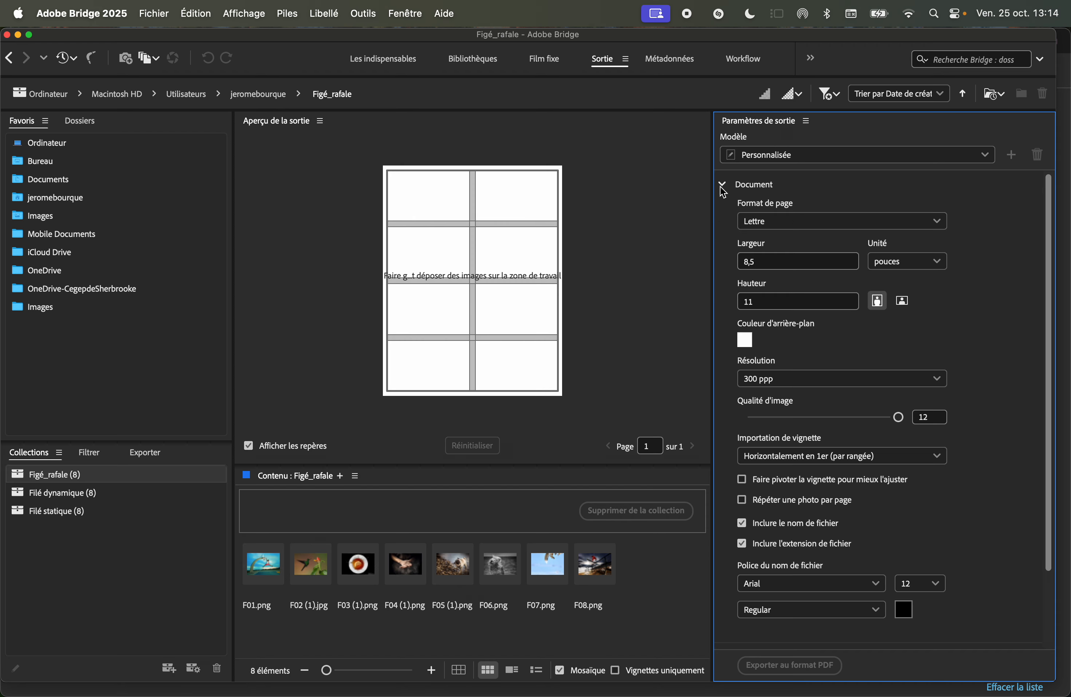
pyautogui.click(788, 223)
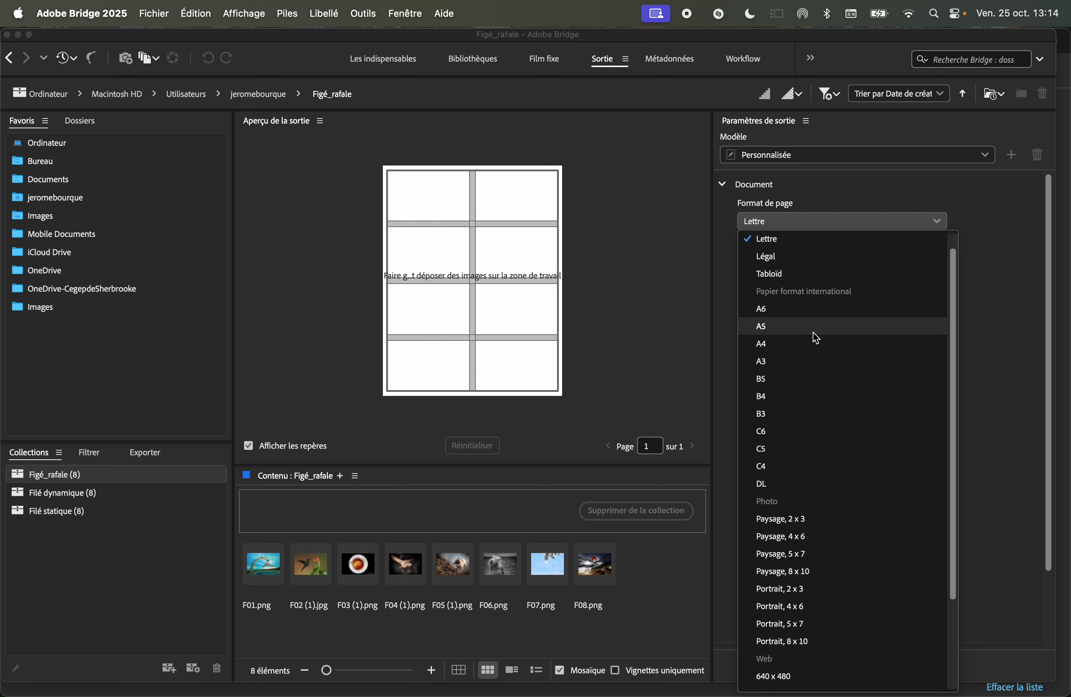
pyautogui.click(772, 261)
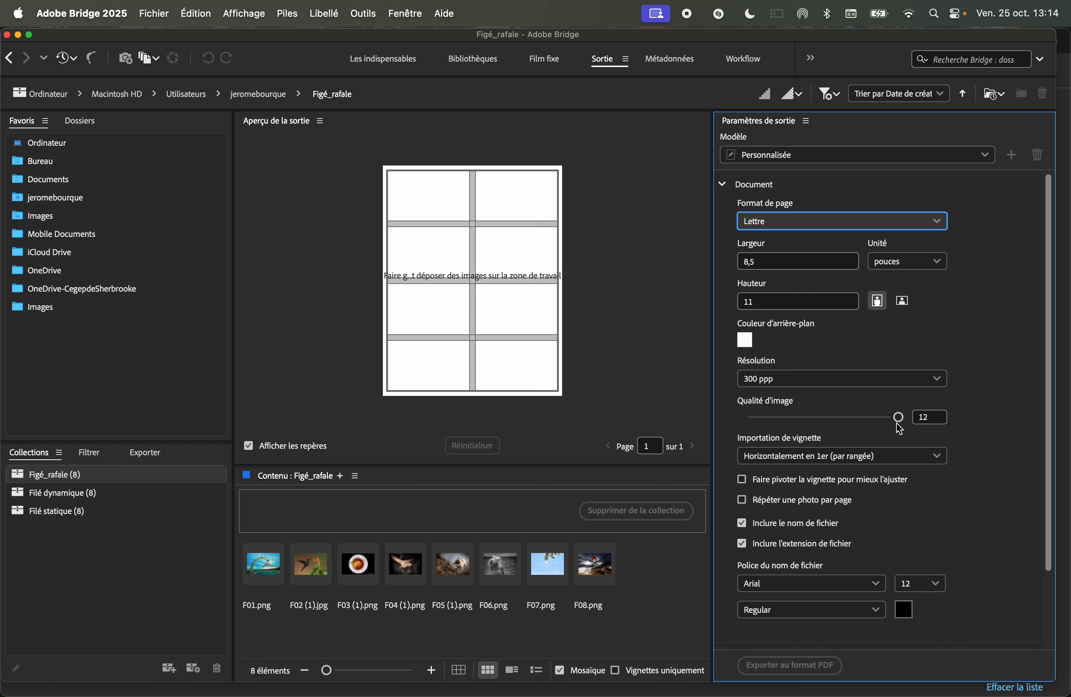
pyautogui.moveTo(898, 417); pyautogui.dragTo(923, 416)
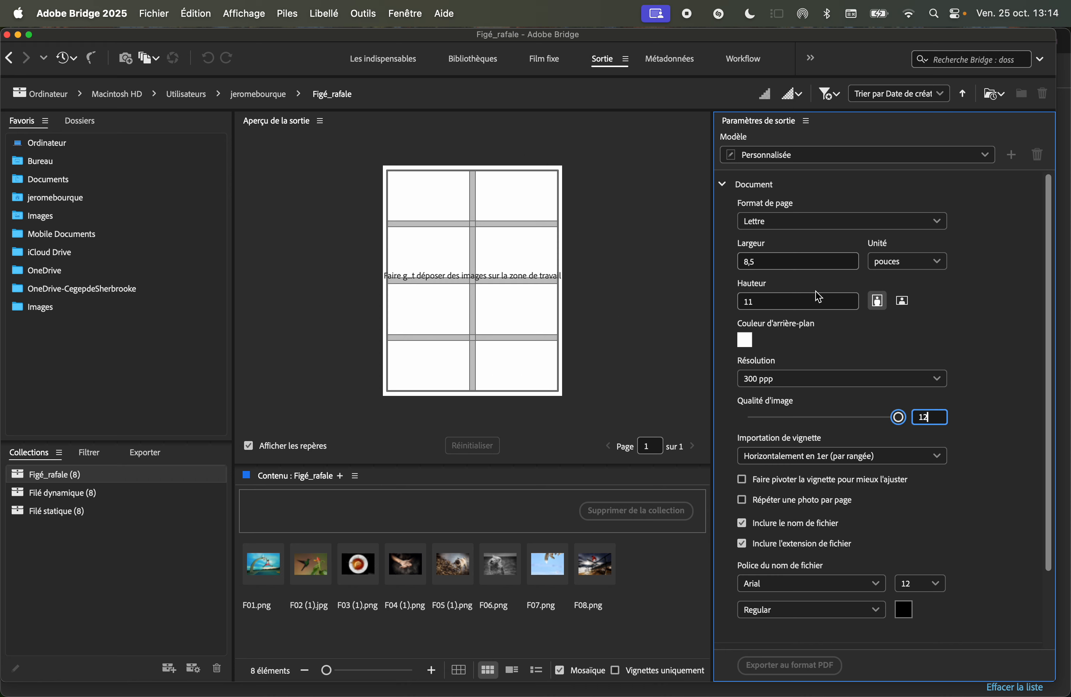
pyautogui.click(723, 184)
pyautogui.click(722, 210)
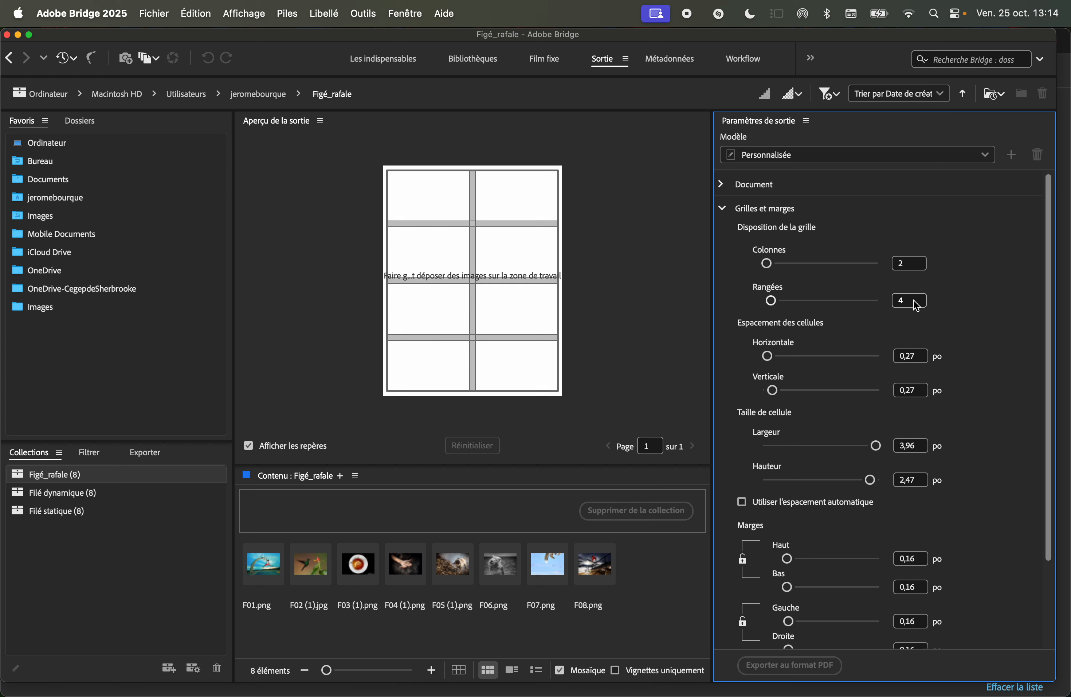
pyautogui.click(723, 210)
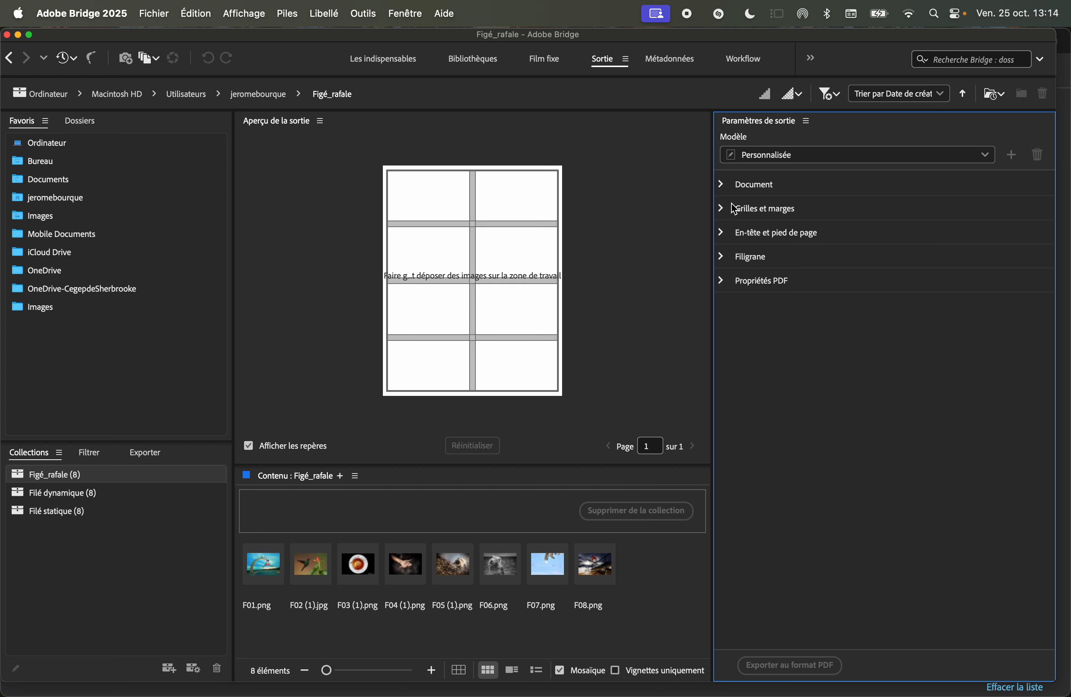
# Place all Figé_rafale images onto the contact sheet preview as its first page.
pyautogui.moveTo(668, 612); pyautogui.dragTo(267, 566)
pyautogui.moveTo(356, 567); pyautogui.dragTo(438, 371)
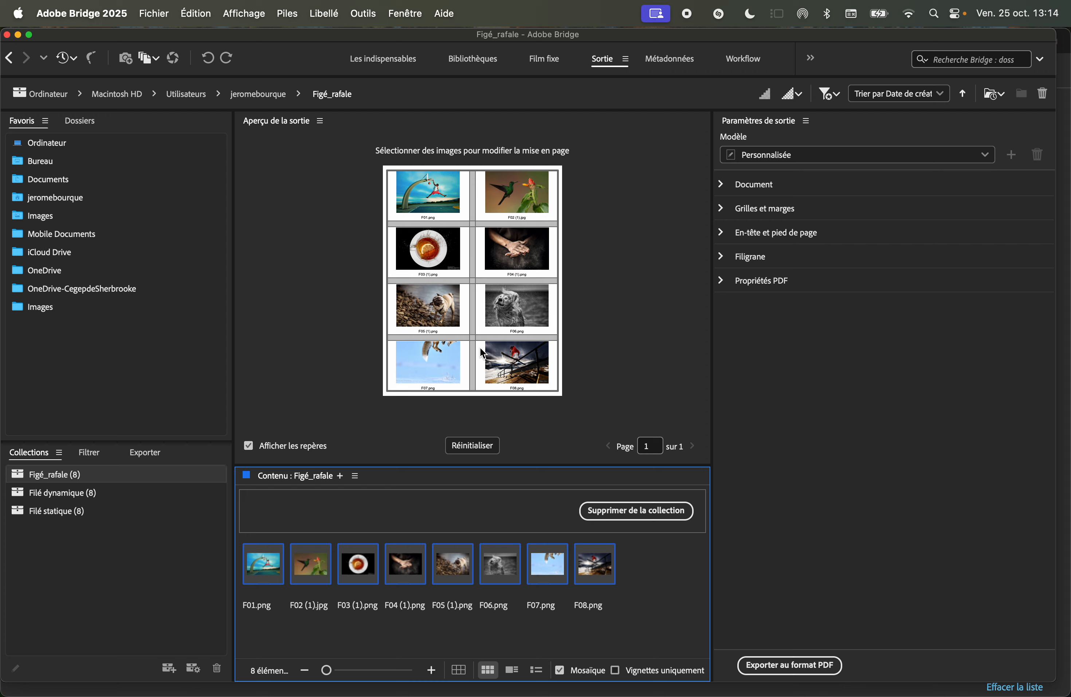
# Open the Filé dynamique collection and add all its images to the contact sheet as a second page.
pyautogui.click(67, 494)
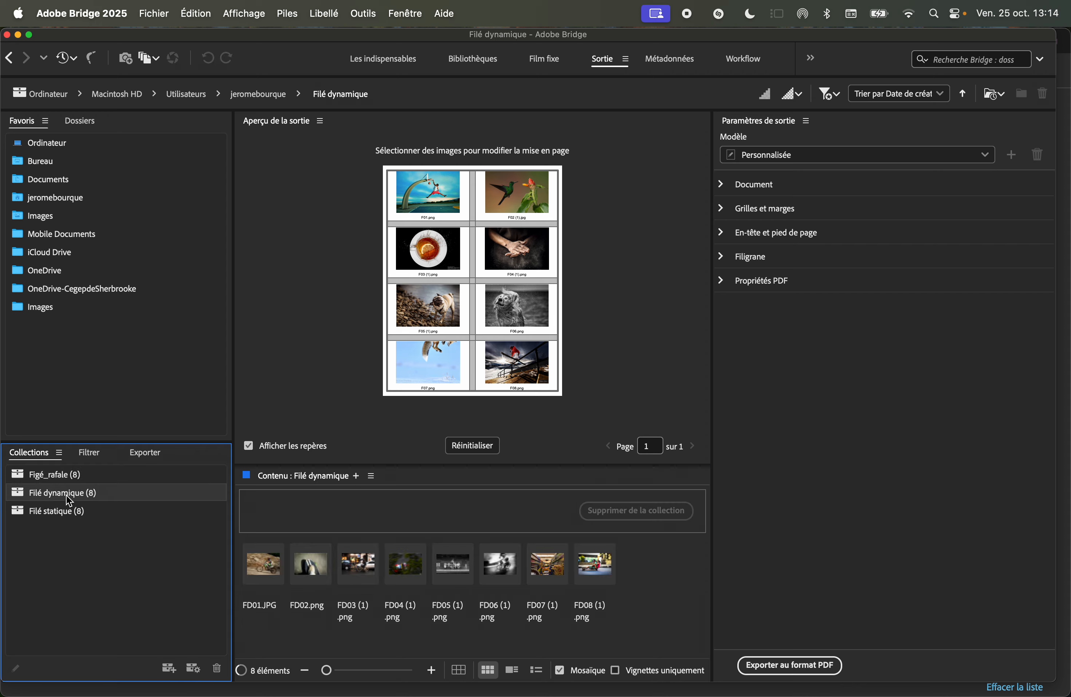
pyautogui.moveTo(630, 645); pyautogui.dragTo(254, 600)
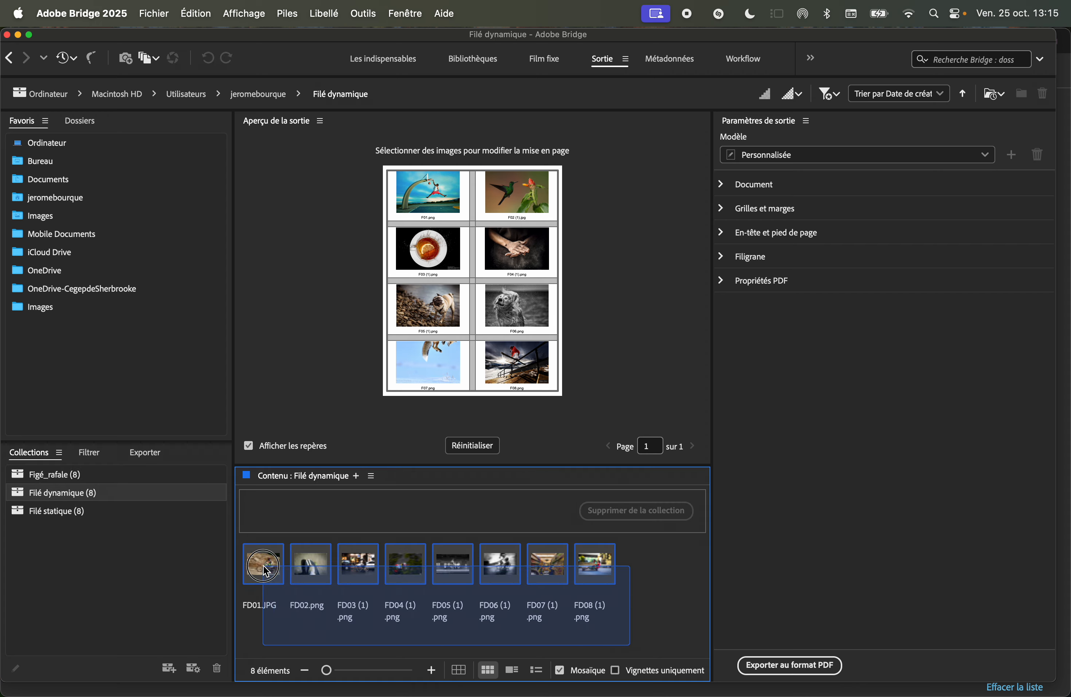
pyautogui.moveTo(298, 568); pyautogui.dragTo(468, 383)
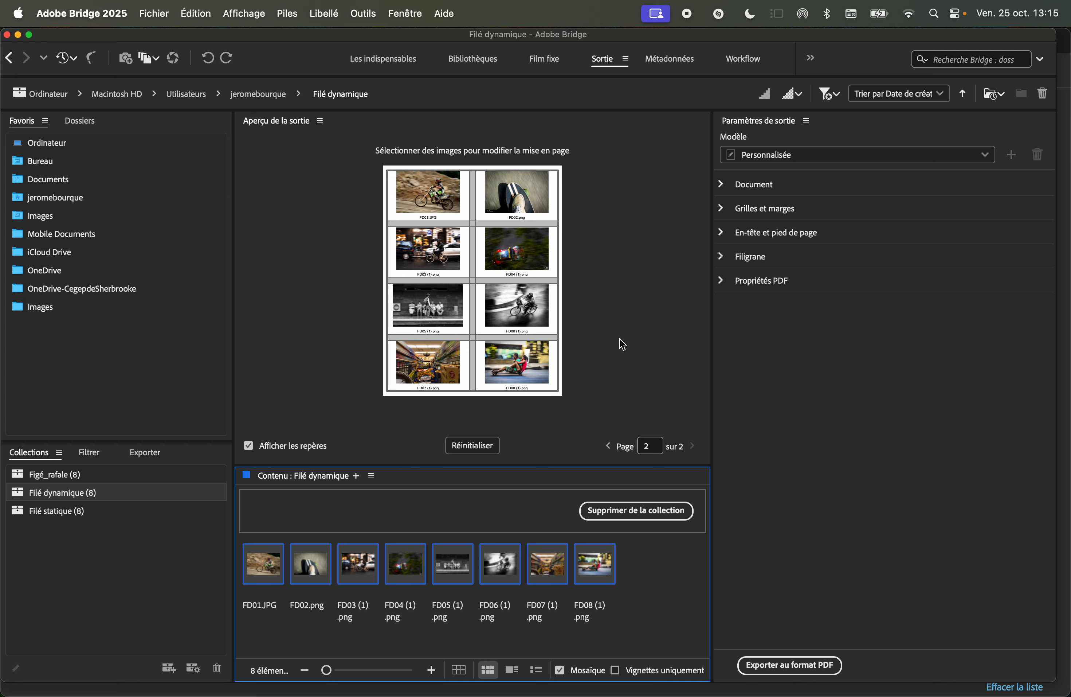
# Open the Filé statique collection and add all its images to the contact sheet as a third page.
pyautogui.click(610, 447)
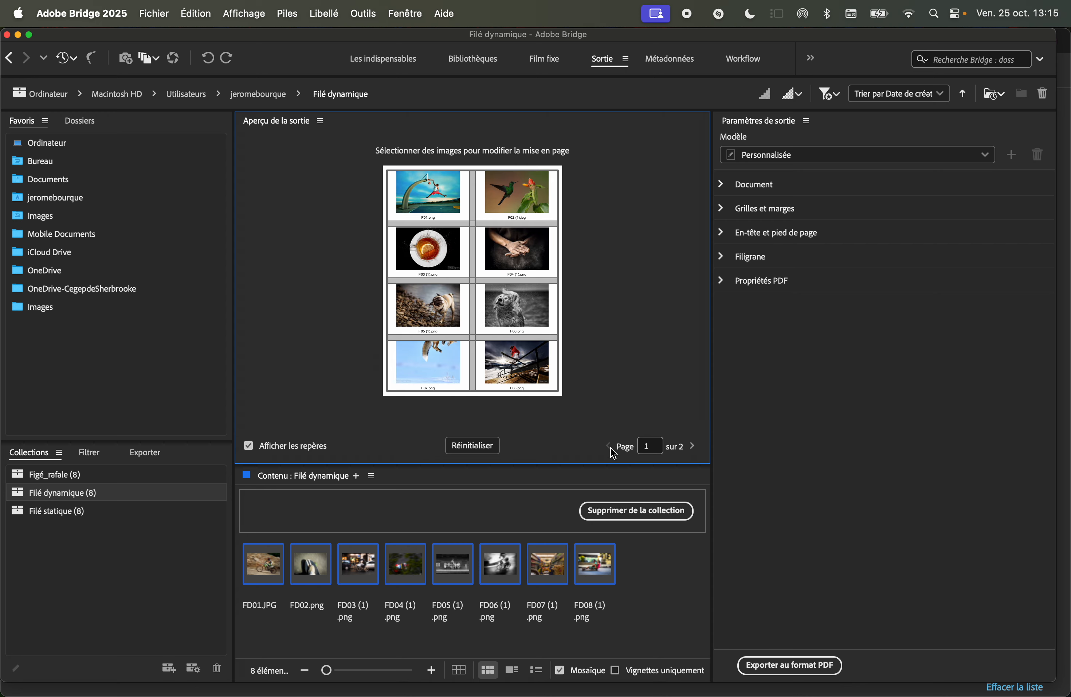
pyautogui.click(693, 446)
pyautogui.click(49, 512)
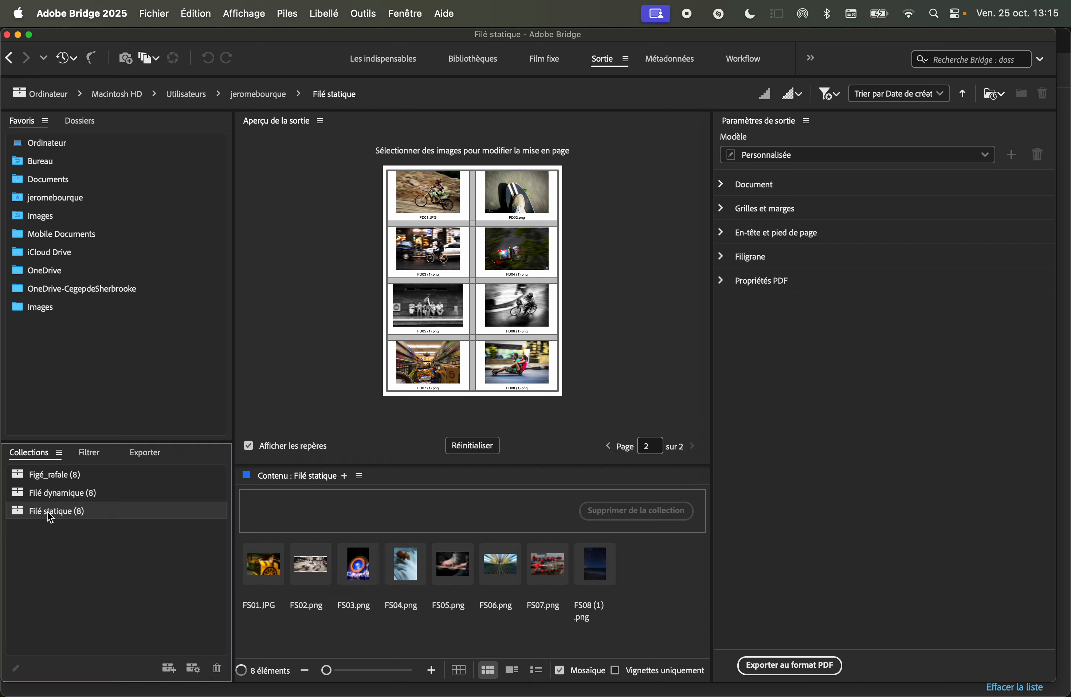
pyautogui.moveTo(651, 631); pyautogui.dragTo(286, 580)
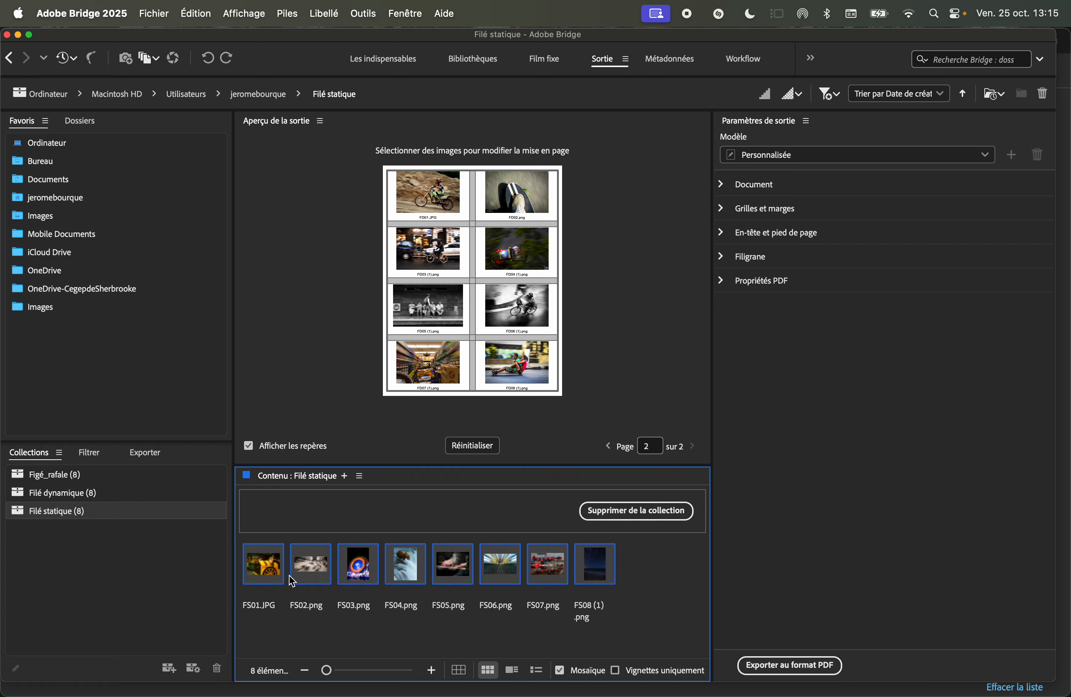
pyautogui.click(413, 536)
pyautogui.moveTo(413, 536); pyautogui.dragTo(462, 373)
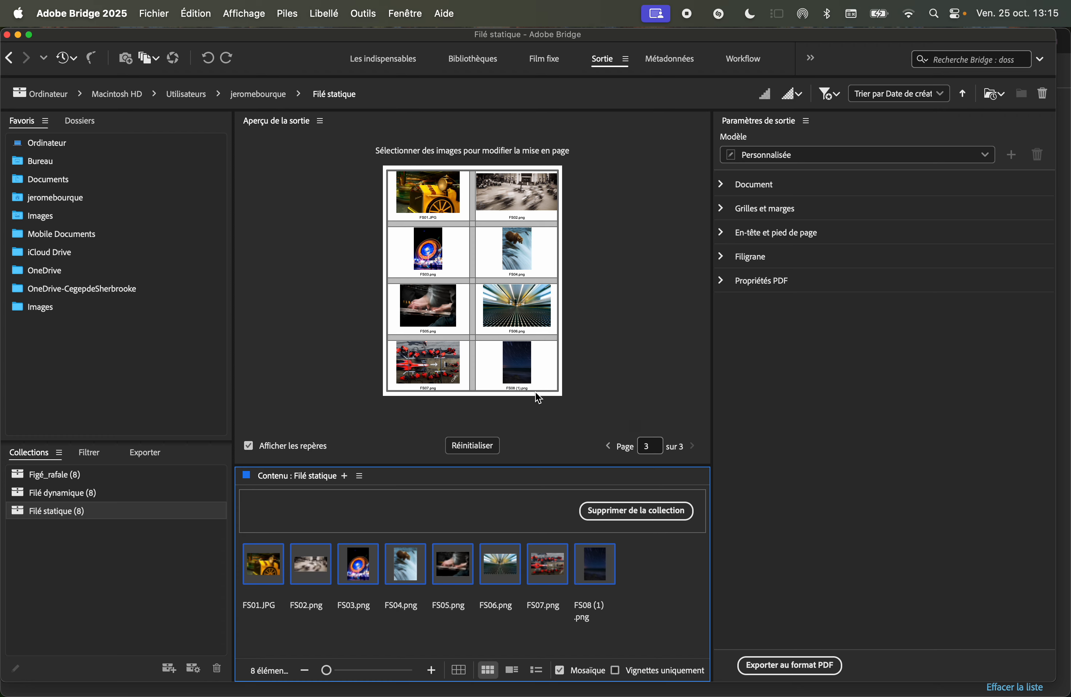
# Export the contact sheet as a PDF named PContact, saving into Cours_9_Mouvement et lexique's Recherche_mouvements folder.
pyautogui.moveTo(547, 464); pyautogui.dragTo(550, 507)
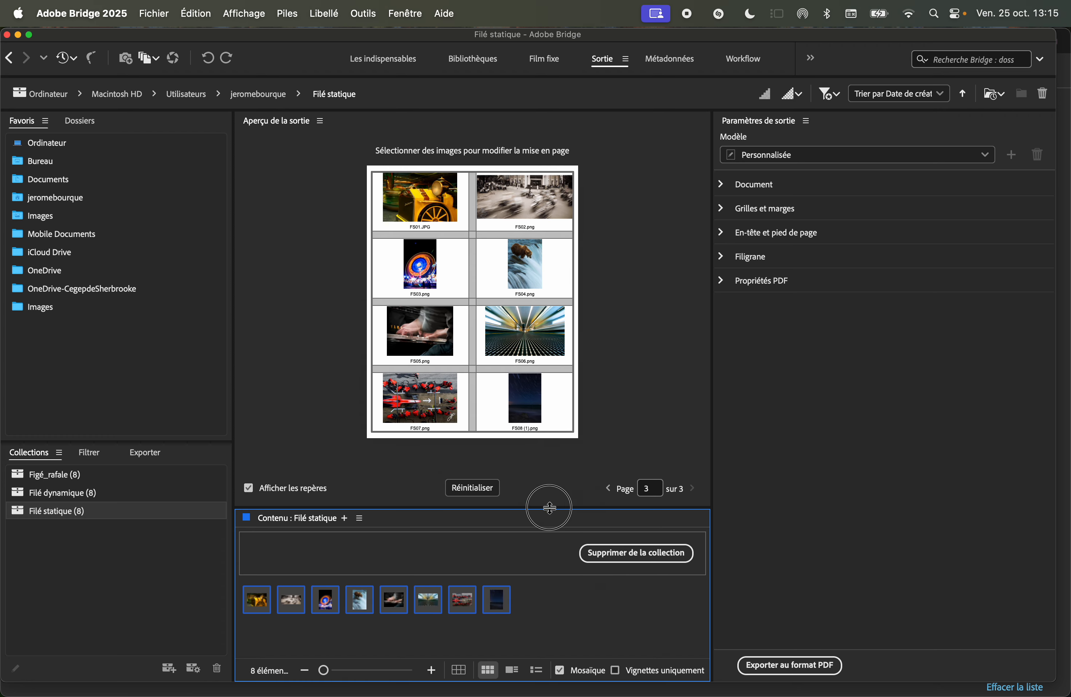
pyautogui.moveTo(712, 430); pyautogui.dragTo(766, 430)
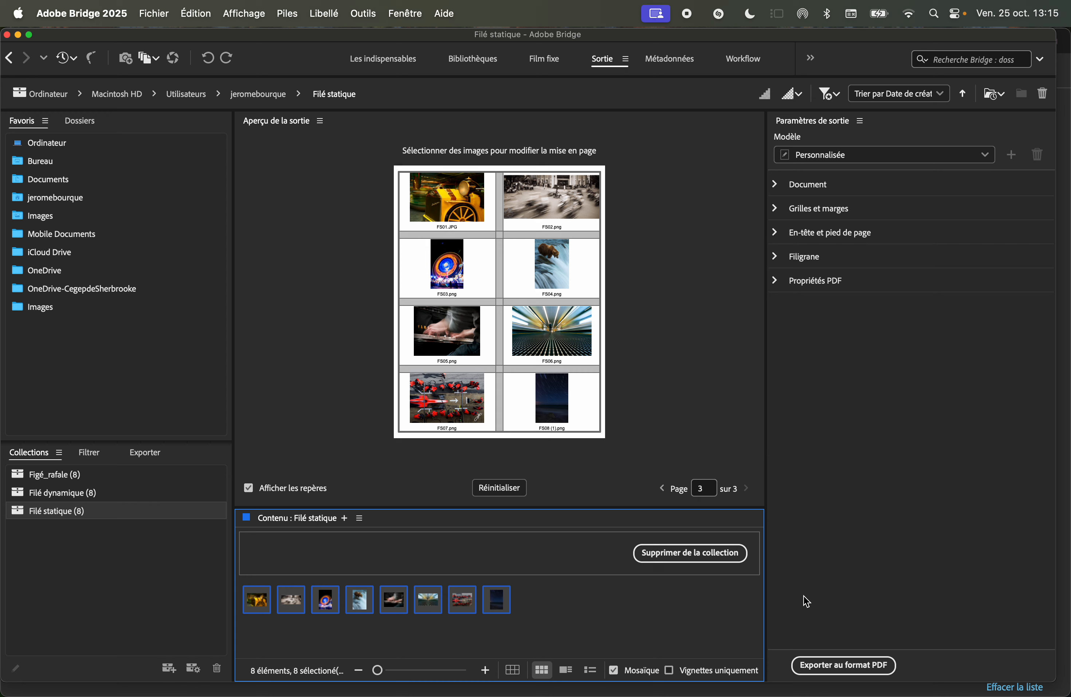
pyautogui.click(880, 666)
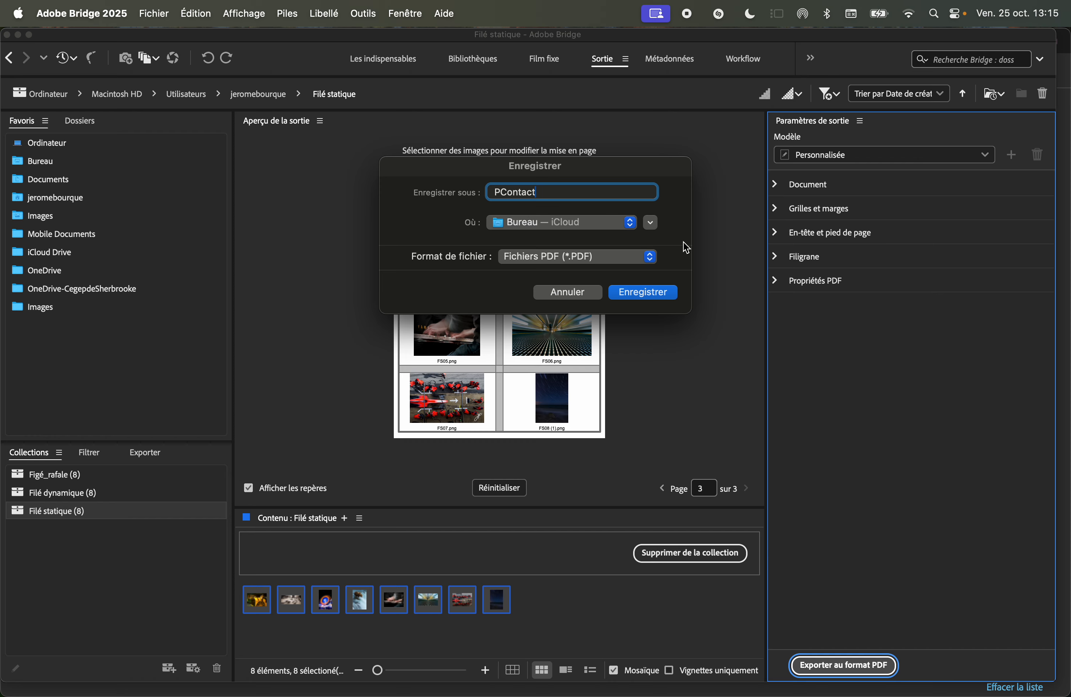
pyautogui.click(652, 222)
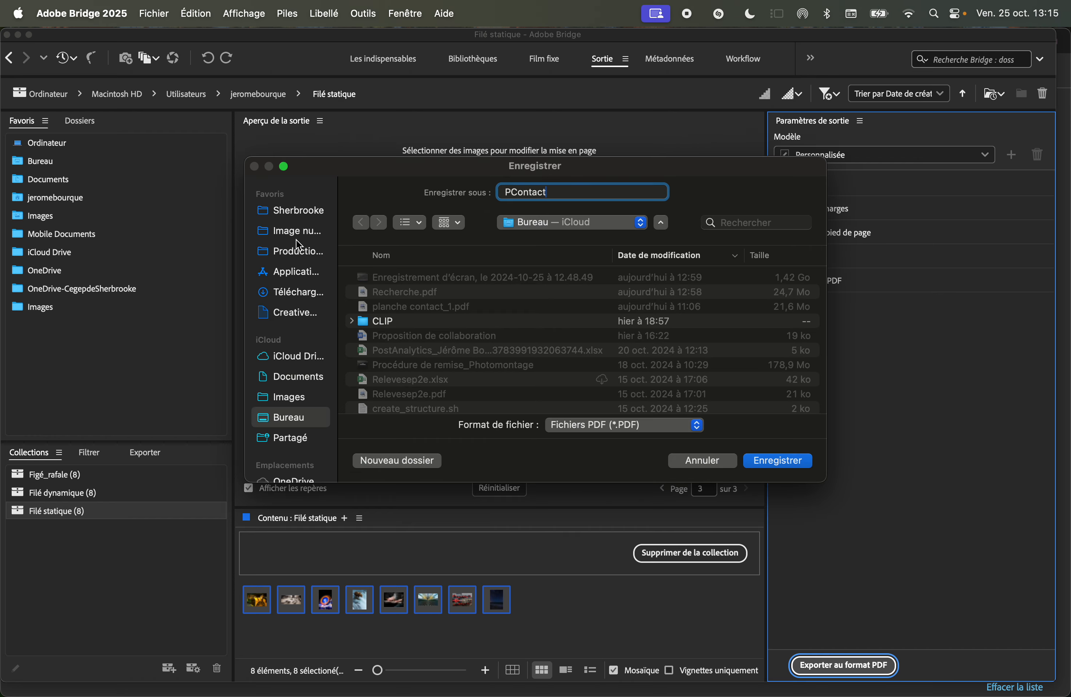
pyautogui.click(292, 251)
pyautogui.scroll(-5, 358, 336)
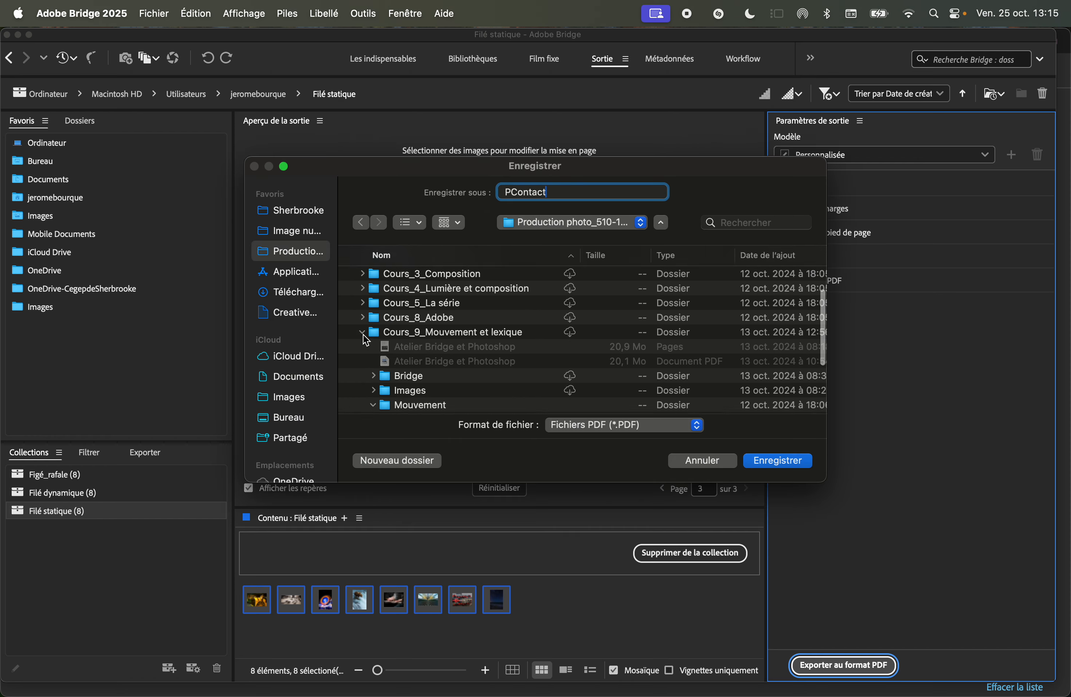
pyautogui.click(391, 313)
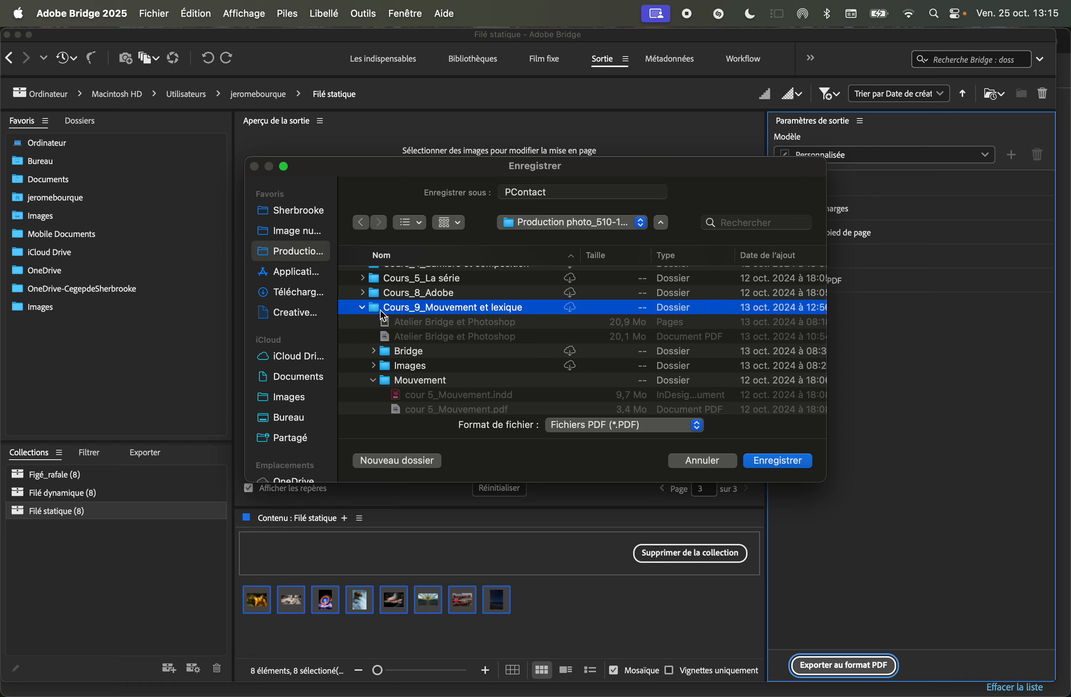
pyautogui.doubleClick(385, 308)
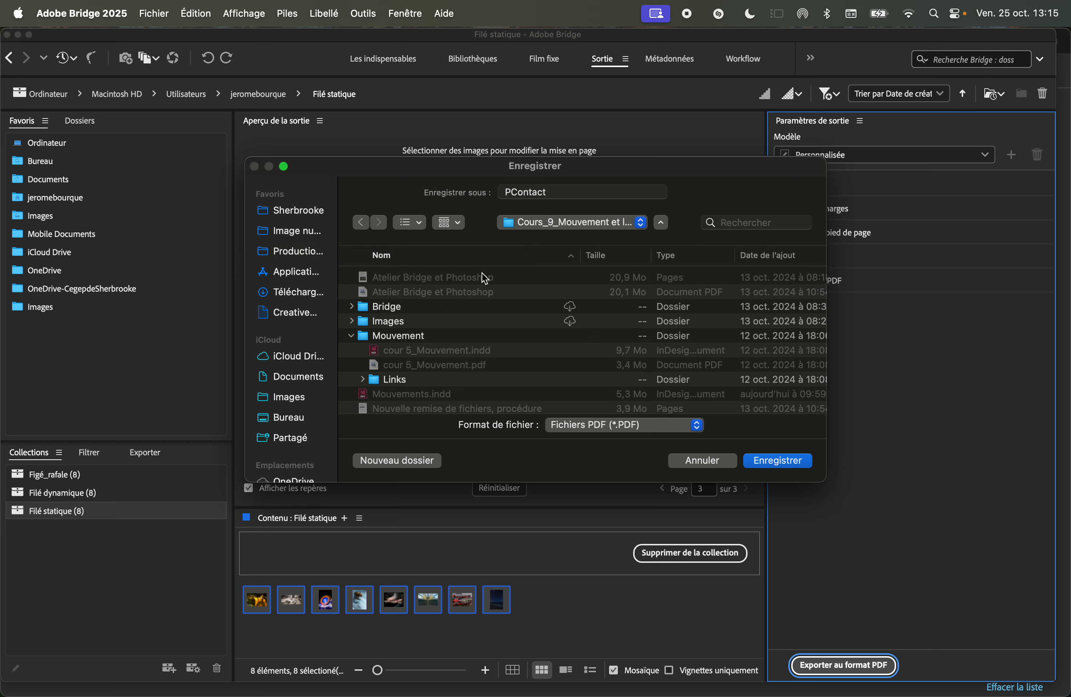
pyautogui.click(352, 336)
pyautogui.scroll(-3, 355, 338)
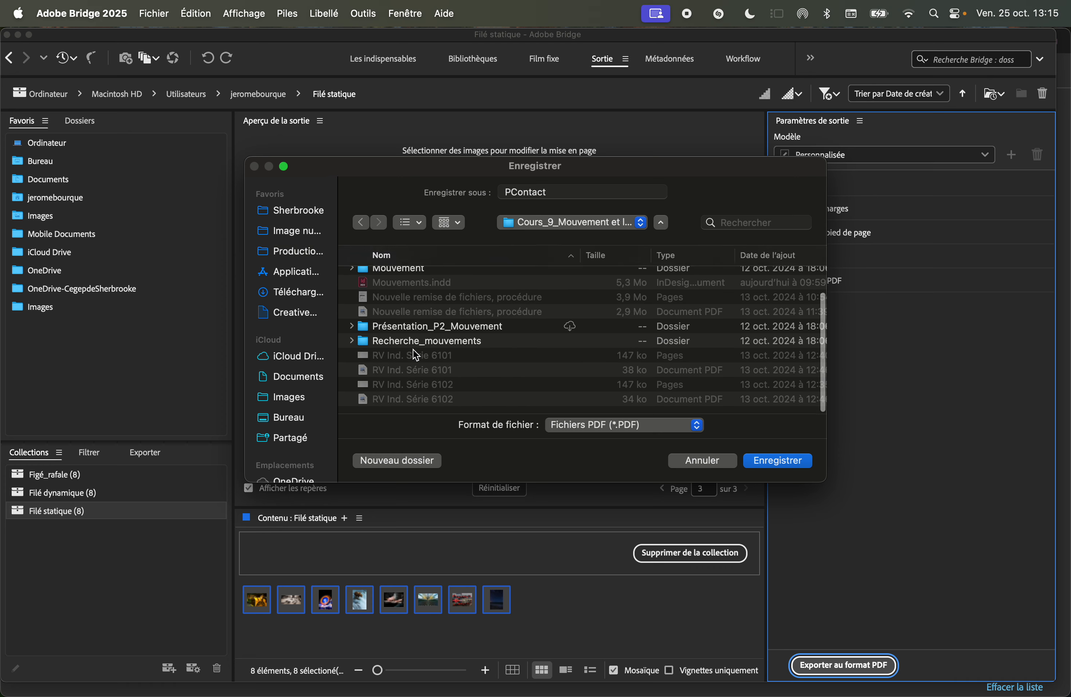
pyautogui.doubleClick(366, 349)
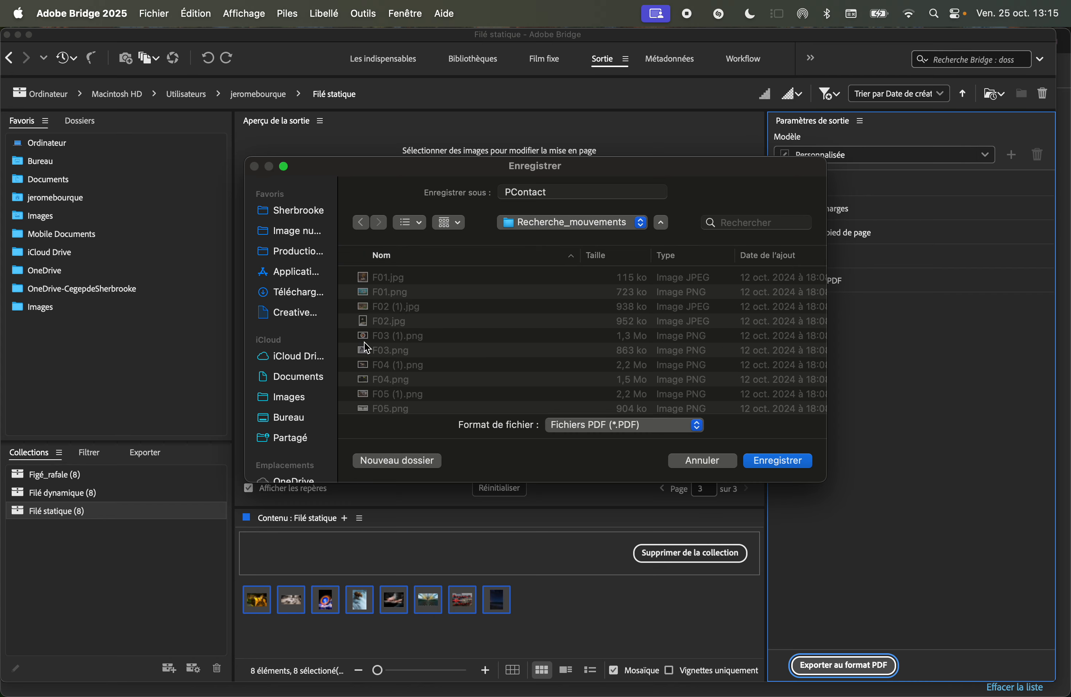